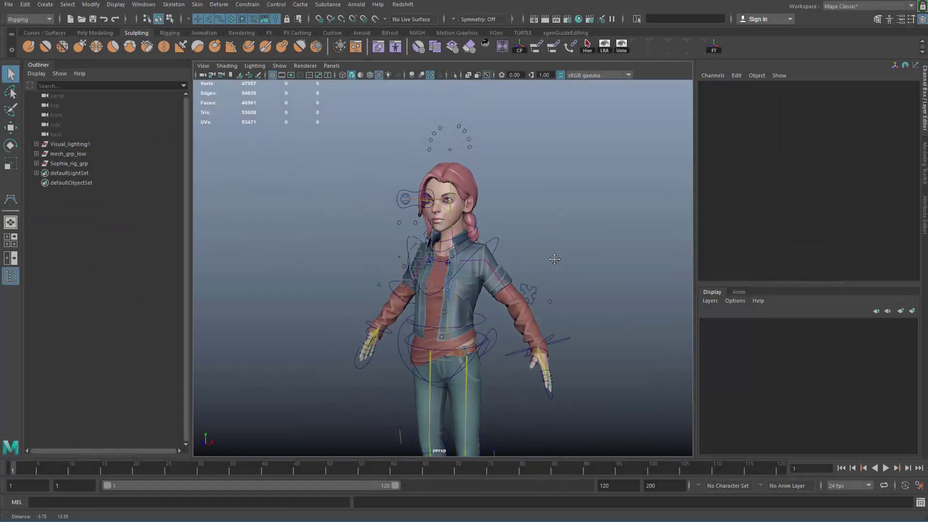
Select the left IK wrist control and move the hand in to the character's left hip
middle_click_drag(561, 314, 538, 227, "alt")
right_click_drag(538, 227, 613, 295, "alt")
left_click_drag(613, 295, 628, 279, "alt")
right_click_drag(628, 280, 451, 232, "alt")
left_click_drag(451, 232, 522, 300, "alt")
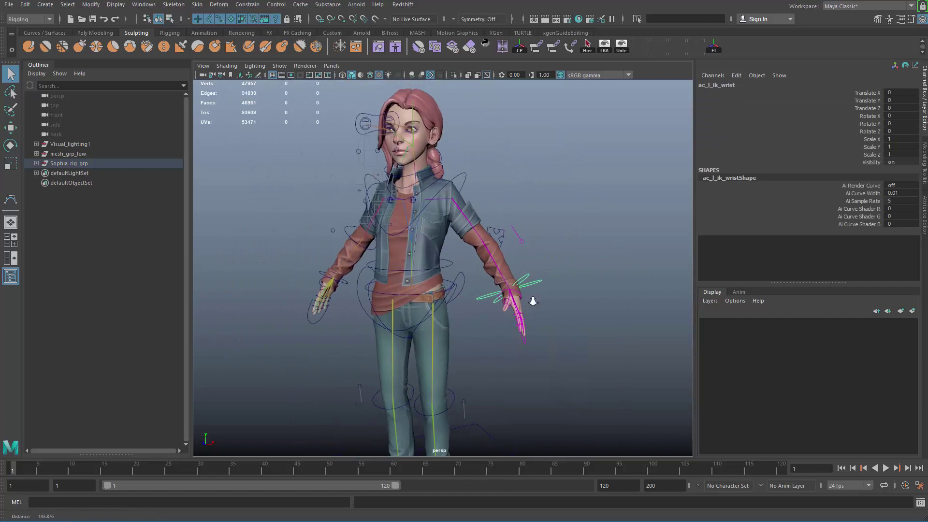
right_click_drag(522, 299, 572, 335, "alt")
key("w")
left_click_drag(533, 303, 483, 299)
middle_click_drag(515, 304, 543, 332, "alt")
right_click_drag(543, 332, 531, 335, "alt")
left_click_drag(506, 324, 481, 334)
Rotate the left IK wrist control about -30° in Z and -25.5° in Y so the hand rests on the hip
key("e")
key("w")
key("e")
key("w")
middle_click_drag(480, 334, 513, 276, "alt")
right_click_drag(513, 276, 484, 332, "alt")
Rotate the FK hip control about 9.3° in Z to test whether the hand follows the pelvis
key("q")
left_click(370, 306)
key("e")
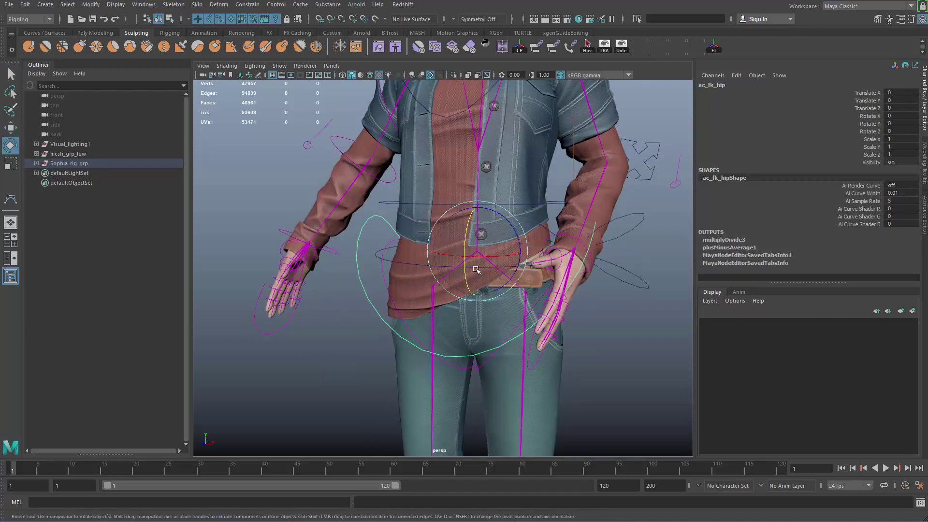
left_click_drag(495, 211, 584, 227)
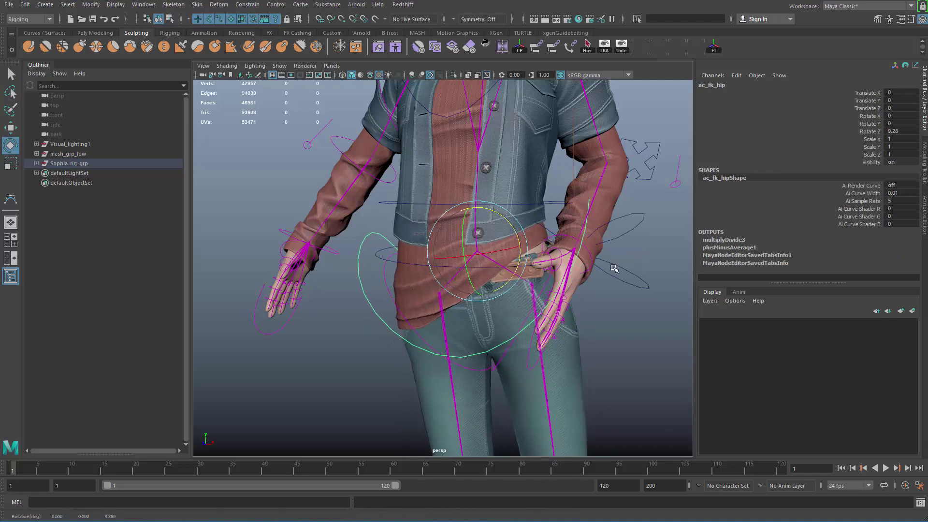
Undo the hip rotation and all moves and rotations of the left IK wrist control
key("ctrl+z")
key("ctrl+z")
key("ctrl+z")
key("ctrl+z")
key("ctrl+z")
key("ctrl+z")
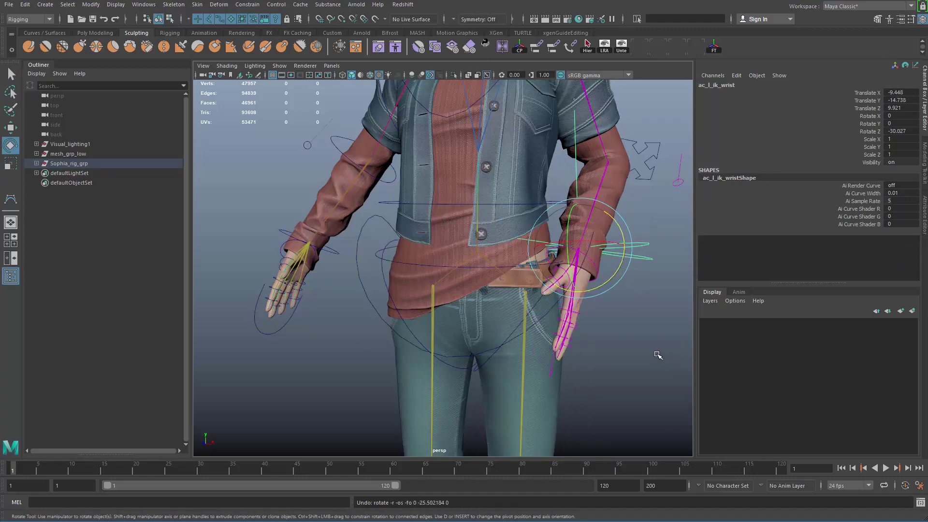
key("ctrl+z")
key("ctrl+z")
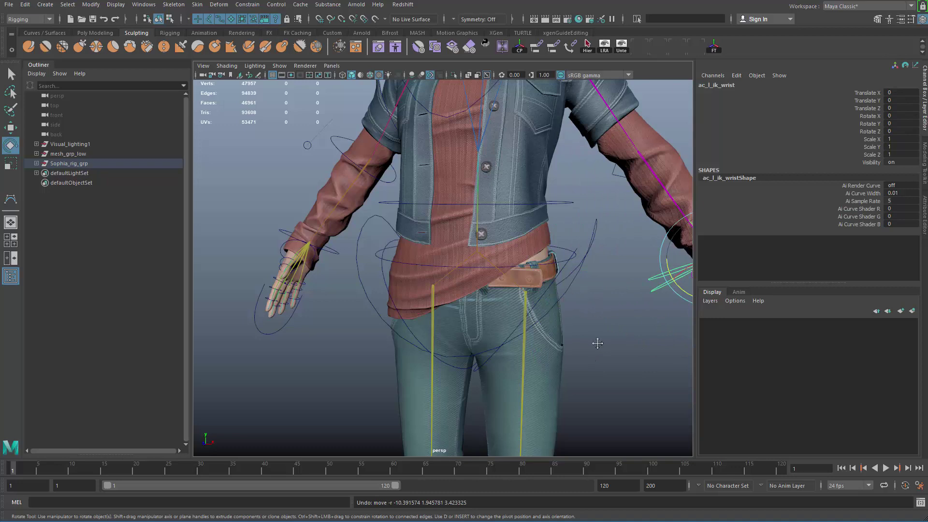
Raise the left IK wrist control beside the head, translating it to about X -59, Y 12, Z 22
right_click_drag(574, 286, 488, 293, "alt")
middle_click_drag(488, 293, 487, 325, "alt")
key("w")
left_click_drag(526, 298, 471, 172)
key("q")
middle_click_drag(402, 261, 421, 299, "alt")
right_click_drag(422, 295, 604, 213, "alt")
middle_click_drag(604, 213, 537, 260, "alt")
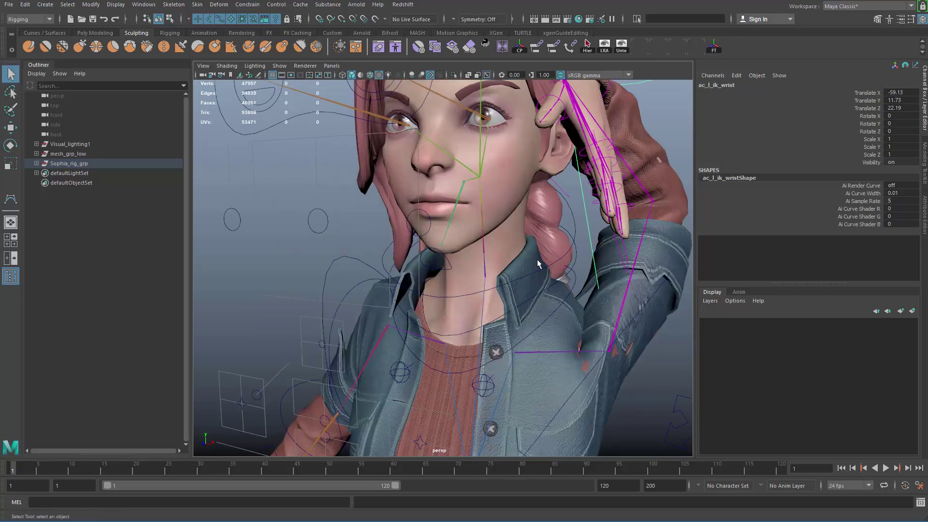
Rotate the ac_drv_neck_03 control about 15.4° in Z to test whether the raised hand follows the head
left_click(573, 218)
right_click_drag(593, 329, 450, 290, "alt")
left_click_drag(449, 290, 476, 276, "alt")
right_click_drag(476, 276, 581, 225, "alt")
left_click_drag(576, 230, 573, 234)
right_click_drag(573, 234, 541, 244, "alt")
left_click_drag(542, 244, 517, 249, "alt")
key("e")
left_click_drag(507, 214, 518, 184)
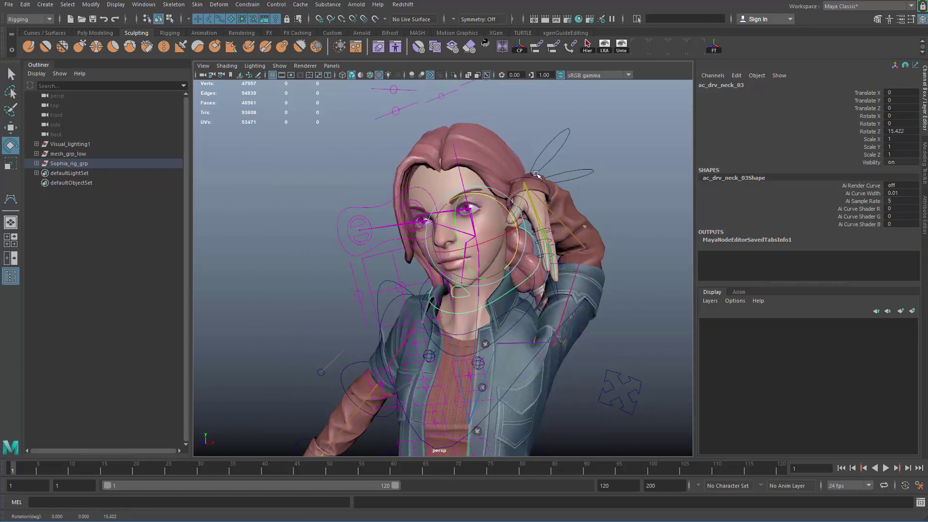
Undo the neck rotation and the left wrist move, and clear the selection
key("ctrl+z")
key("ctrl+z")
key("ctrl+z")
key("ctrl+z")
right_click_drag(668, 392, 628, 360, "alt")
middle_click_drag(628, 360, 550, 291, "alt")
key("q")
left_click(528, 289)
left_click(457, 276)
middle_click_drag(460, 297, 530, 290, "alt")
right_click_drag(529, 290, 449, 250, "alt")
middle_click_drag(449, 250, 467, 297, "alt")
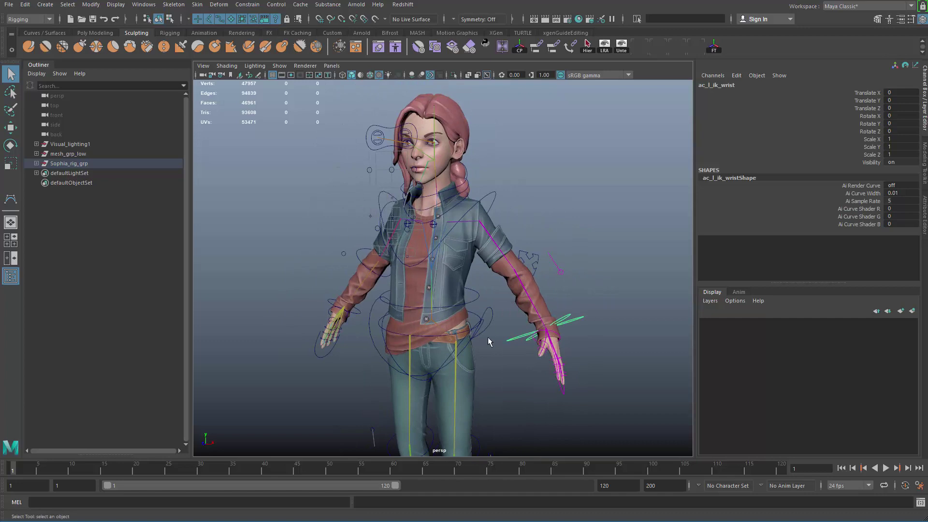
left_click(287, 242)
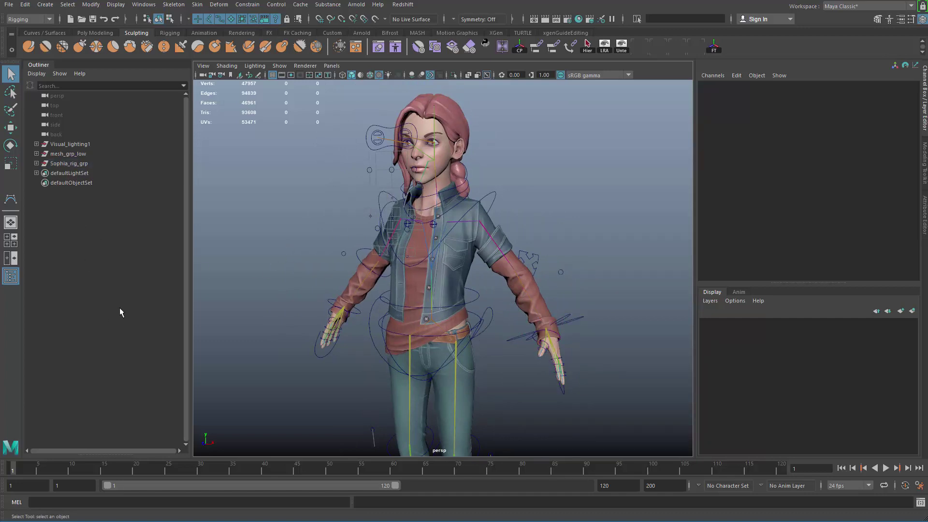
left_click_drag(545, 343, 537, 319, "alt")
right_click_drag(536, 319, 556, 389, "alt")
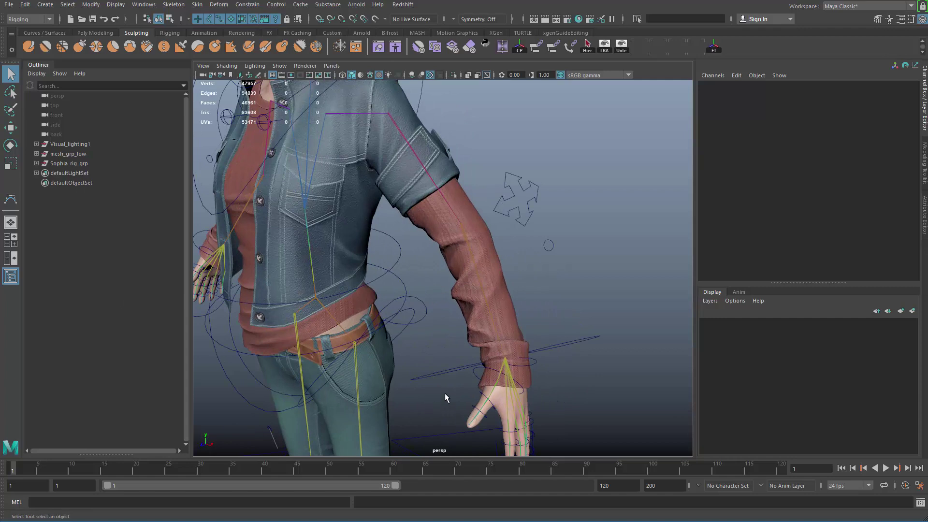
left_click_drag(434, 381, 476, 382, "alt")
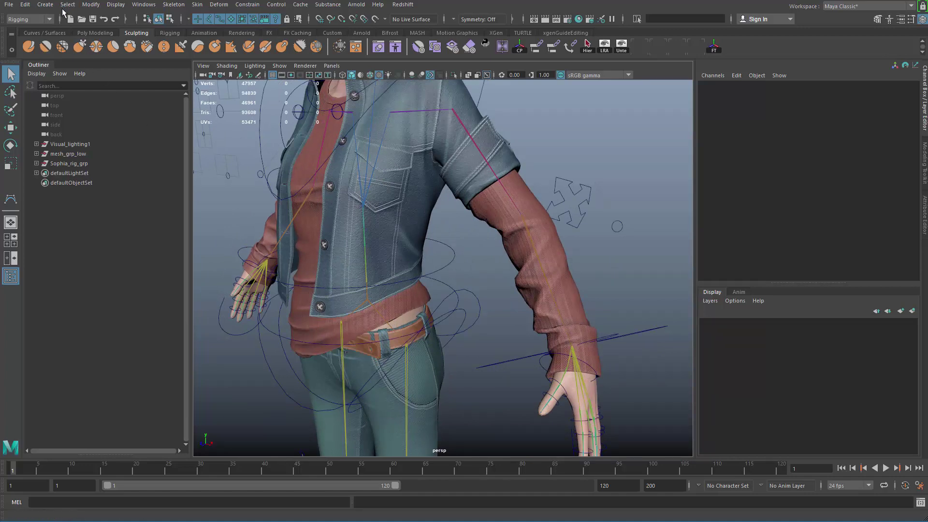
left_click(45, 5)
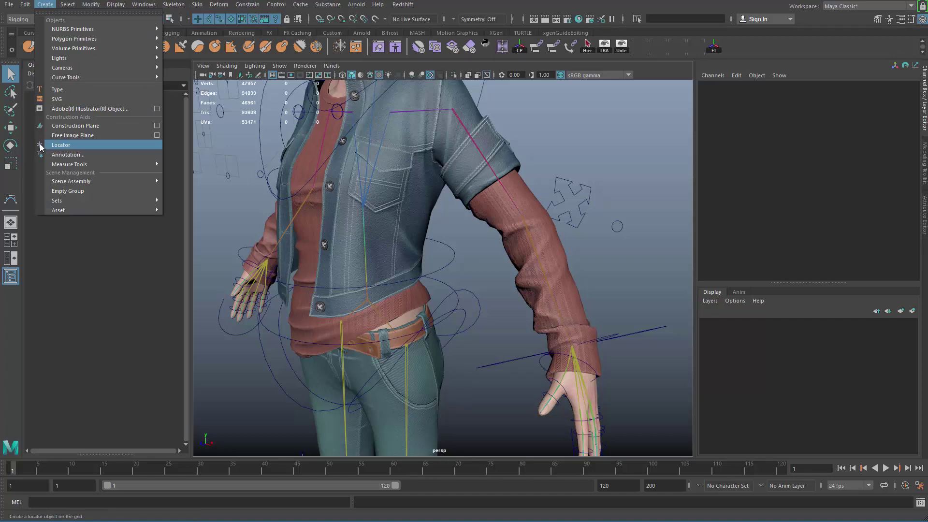
left_click(484, 213)
left_click_drag(487, 227, 469, 258, "alt")
middle_click_drag(469, 258, 459, 295, "alt")
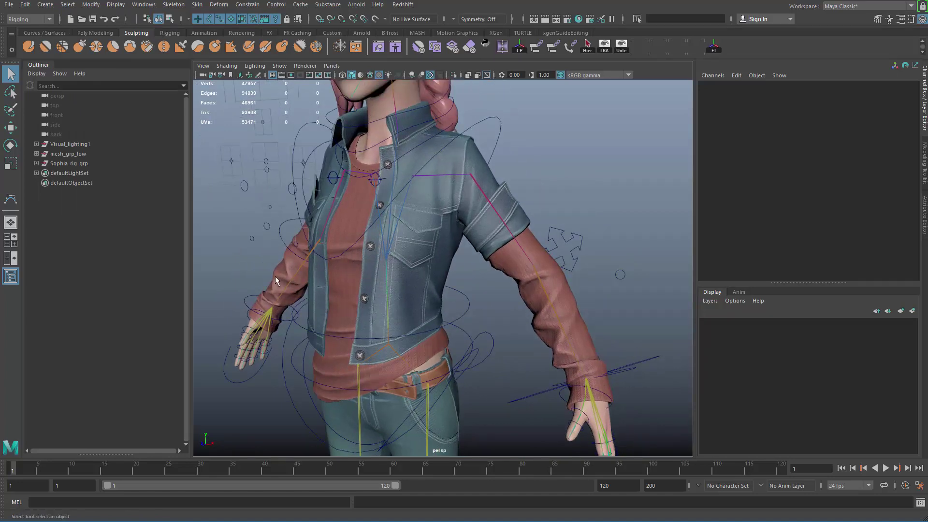
middle_click_drag(264, 261, 283, 244, "alt")
left_click_drag(284, 243, 261, 230, "alt")
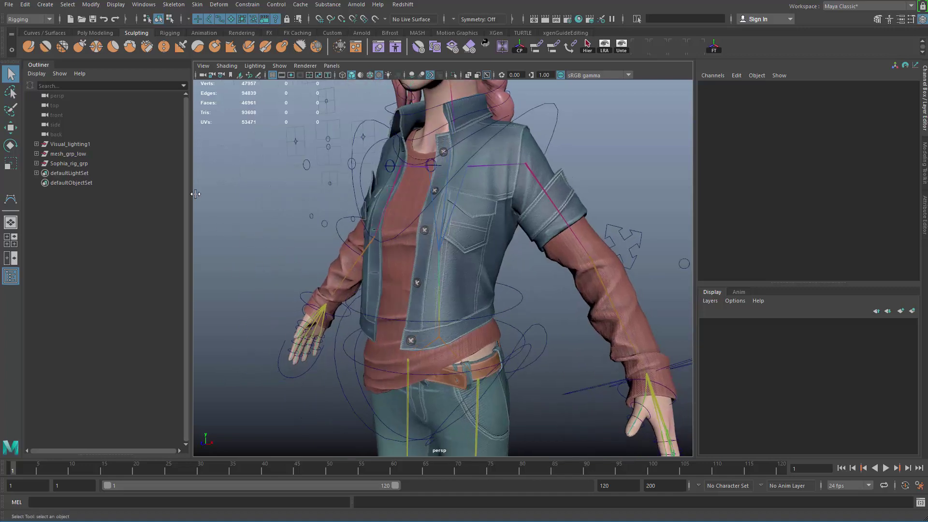
Create an empty group and name it trasform_l_arm_ik_space_clavicle
key("ctrl+g")
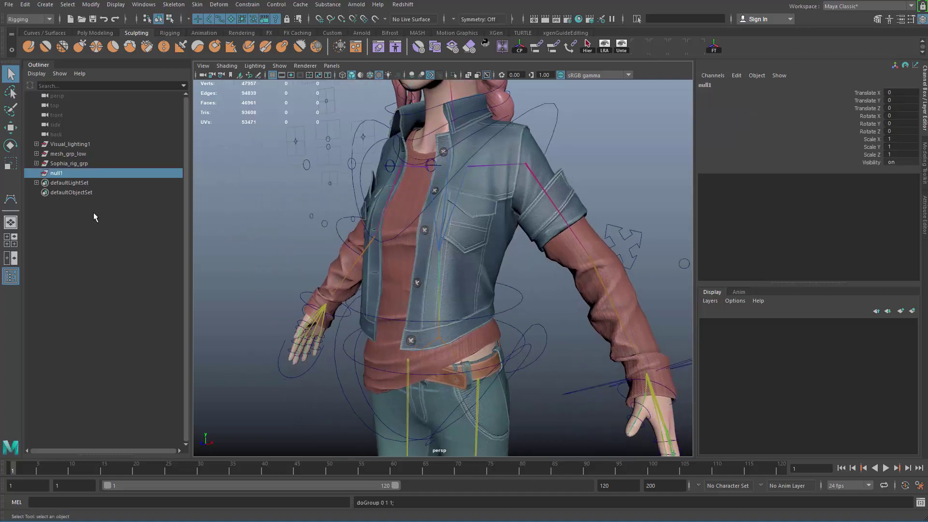
double_click(66, 175)
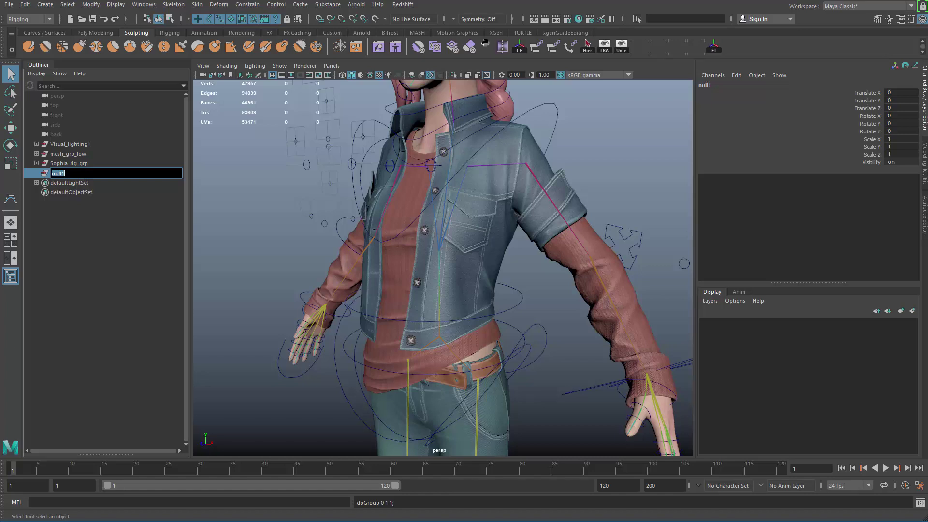
type("tr")
type("e")
key("Return")
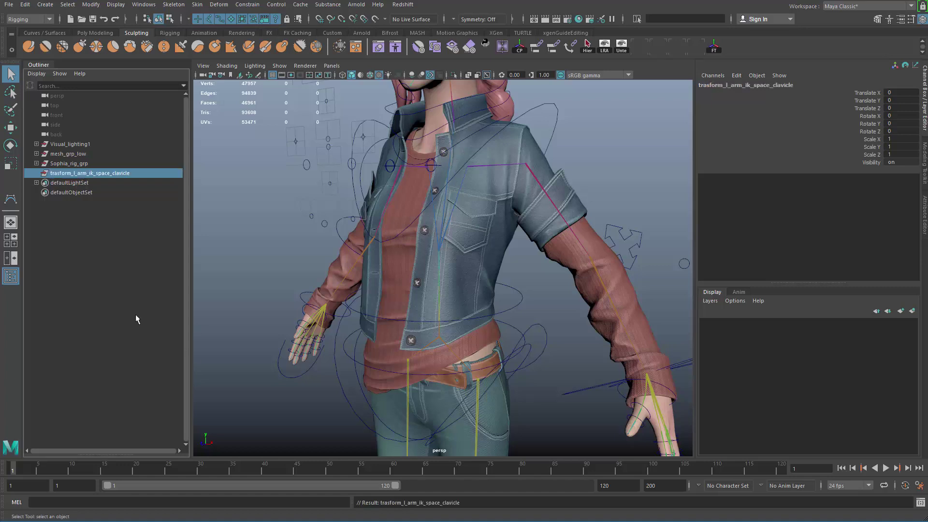
Duplicate the trasform_l_arm_ik_space_clavicle group three times
key("ctrl+d")
key("ctrl+d")
key("ctrl+d")
Rename the first duplicate group to trasform_l_arm_ik_space_pelvis
left_click(128, 175)
left_click(117, 184)
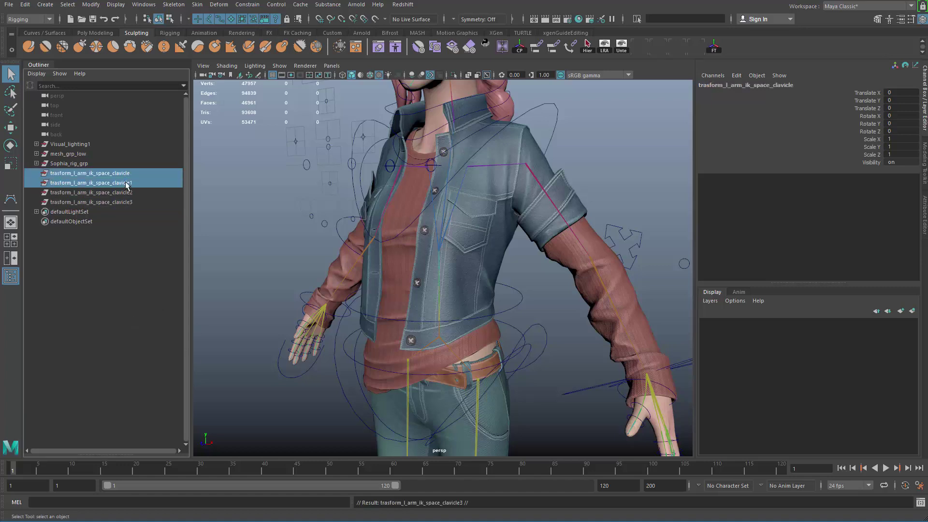
double_click(115, 182)
left_click_drag(114, 183, 224, 178)
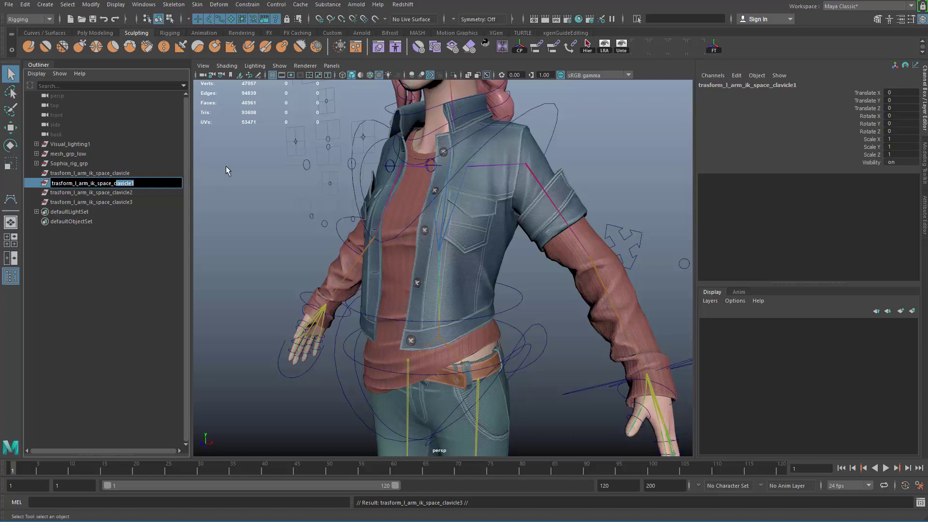
key("BackSpace")
type("pelvis")
key("Return")
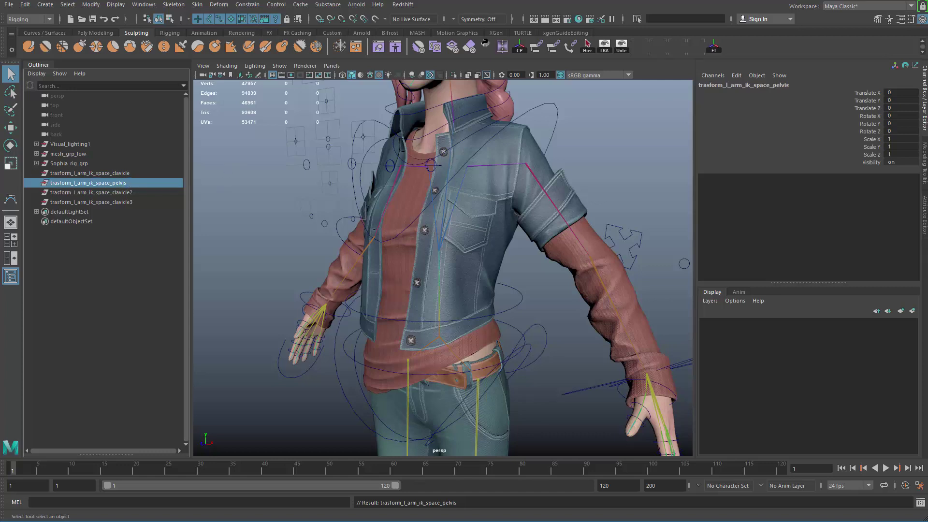
Rename the second duplicate group to trasform_l_arm_ik_space_head
double_click(140, 191)
left_click_drag(114, 193, 193, 149)
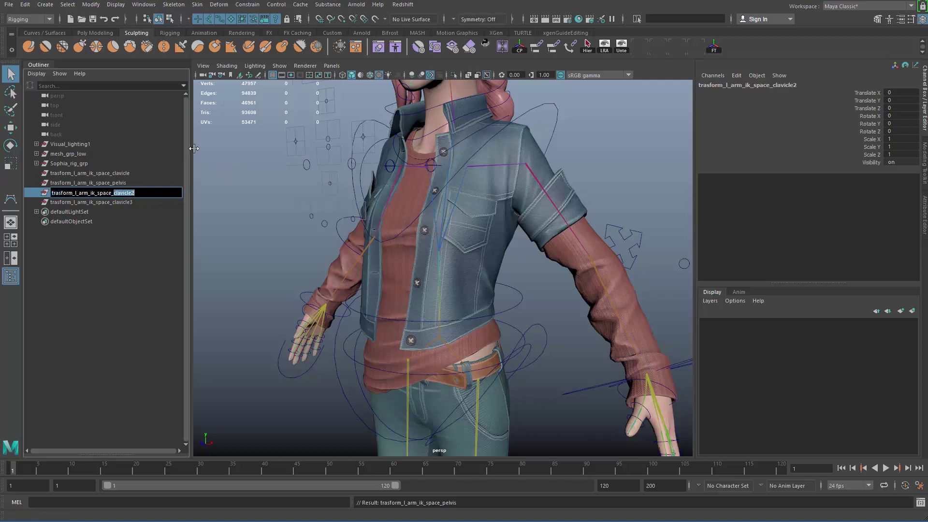
type("head")
key("Return")
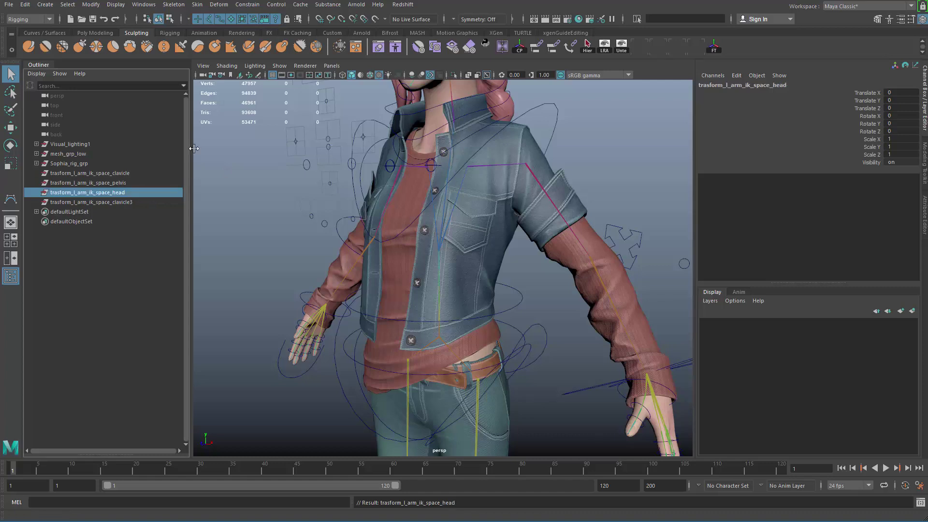
Rename the third duplicate group to trasform_l_arm_ik_space_world
double_click(122, 203)
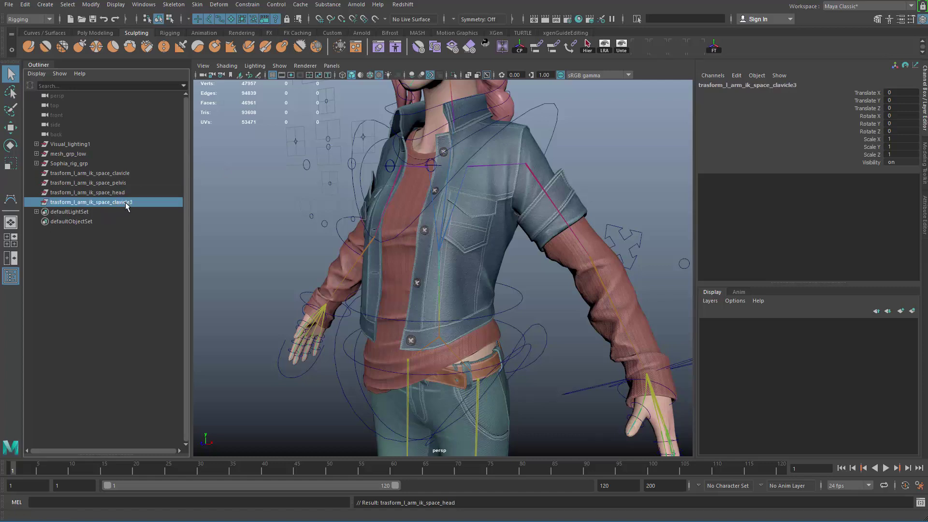
left_click_drag(114, 203, 212, 294)
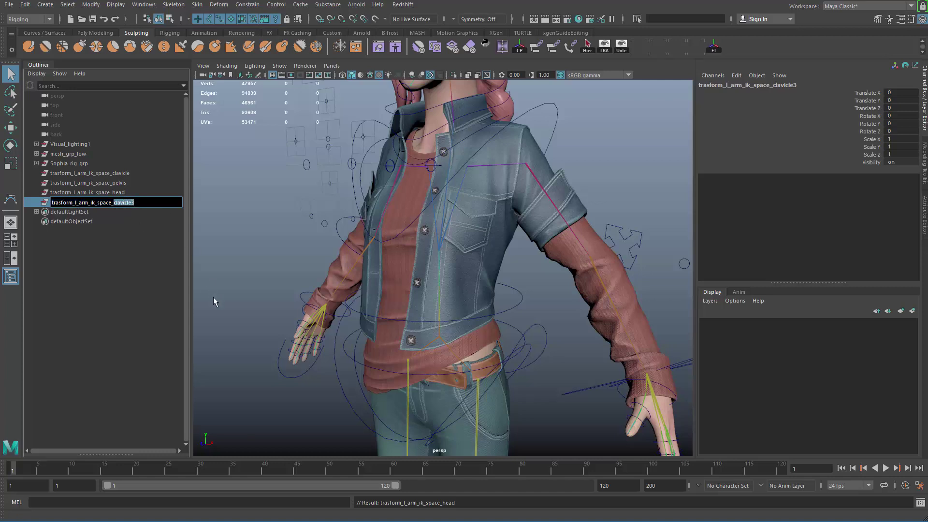
type("world")
key("Return")
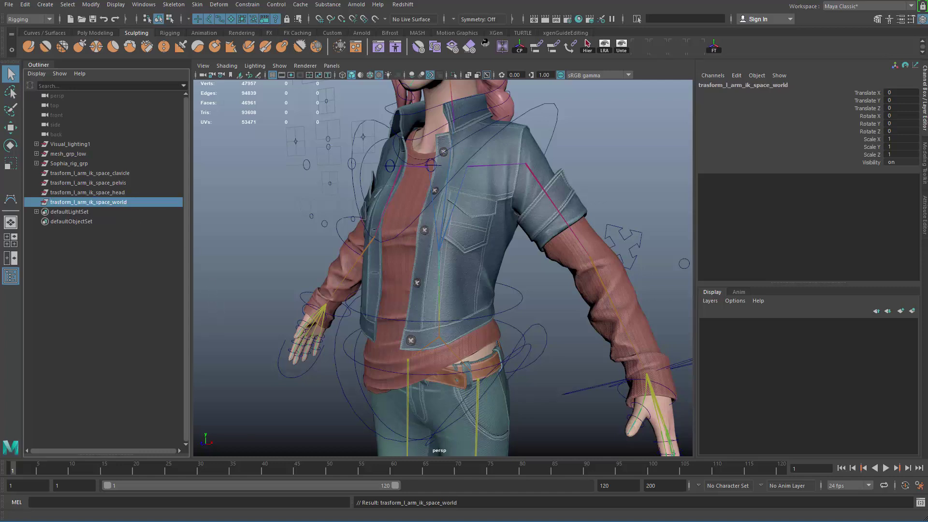
left_click(109, 176, "shift")
scroll(386, 218, "down", 5)
scroll(386, 218, "down", 1)
middle_click_drag(386, 218, 344, 164, "alt")
scroll(343, 164, "up", 1)
left_click(519, 231, "shift")
key("ctrl+1")
key("ctrl+1")
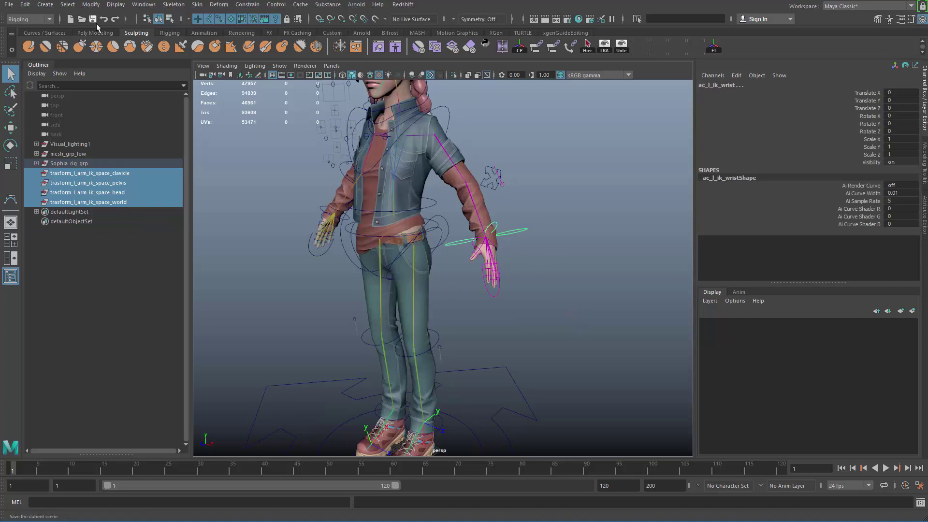
key("ctrl+1")
Add the Match All Transforms command to the shelf and match trasform_l_arm_ik_space_clavicle to the left IK wrist control
left_click(132, 172)
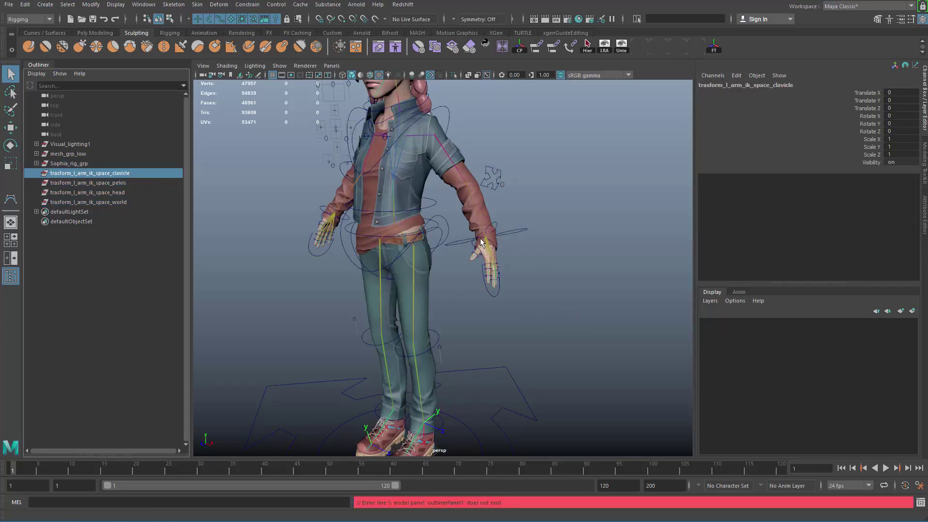
left_click(533, 245, "shift")
left_click(91, 4)
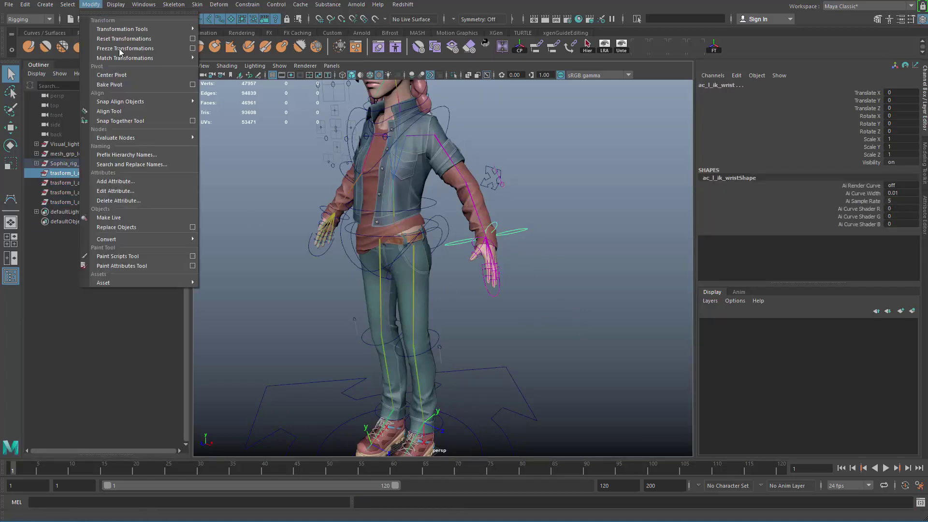
mouse_move(164, 57)
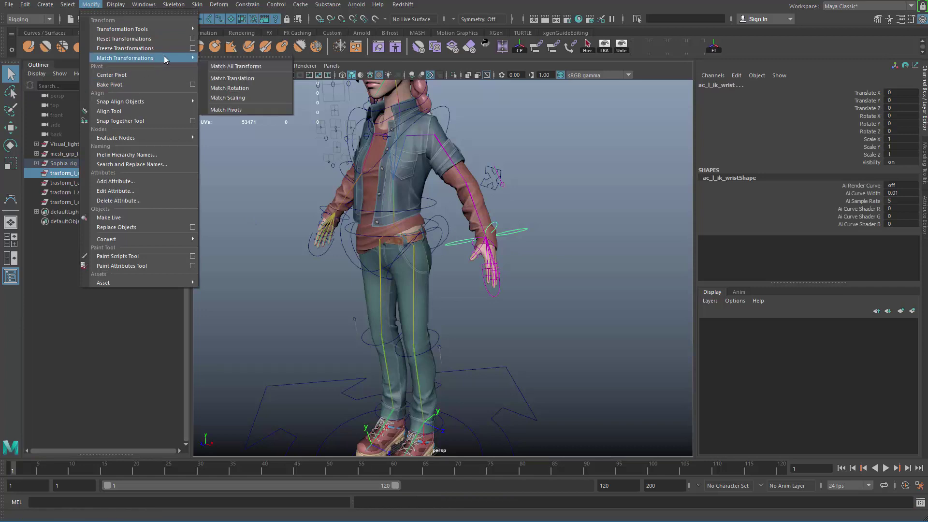
left_click(234, 67, "ctrl+shift")
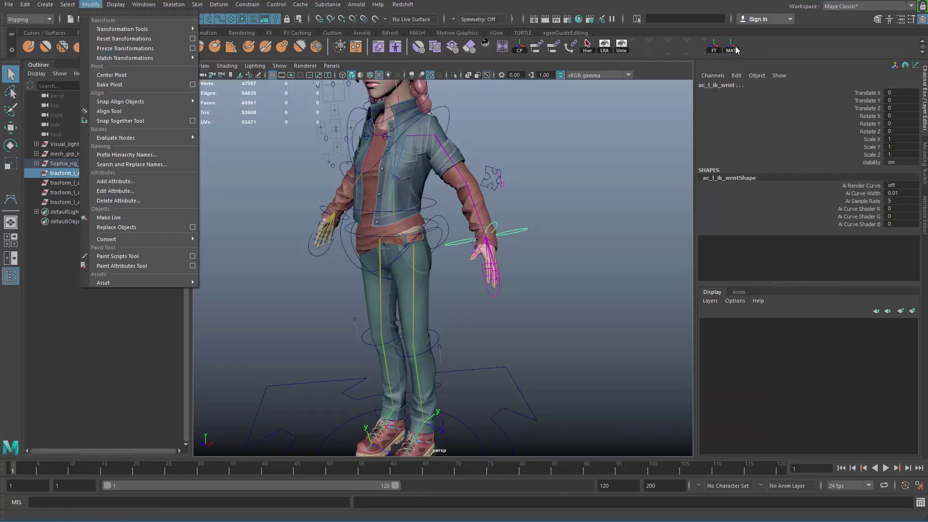
mouse_move(187, 58)
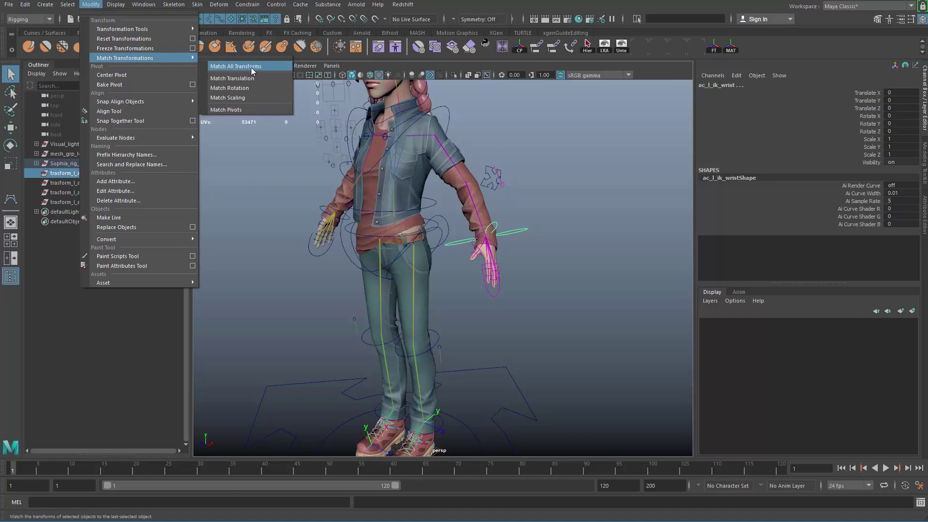
middle_click_drag(641, 125, 670, 108, "alt")
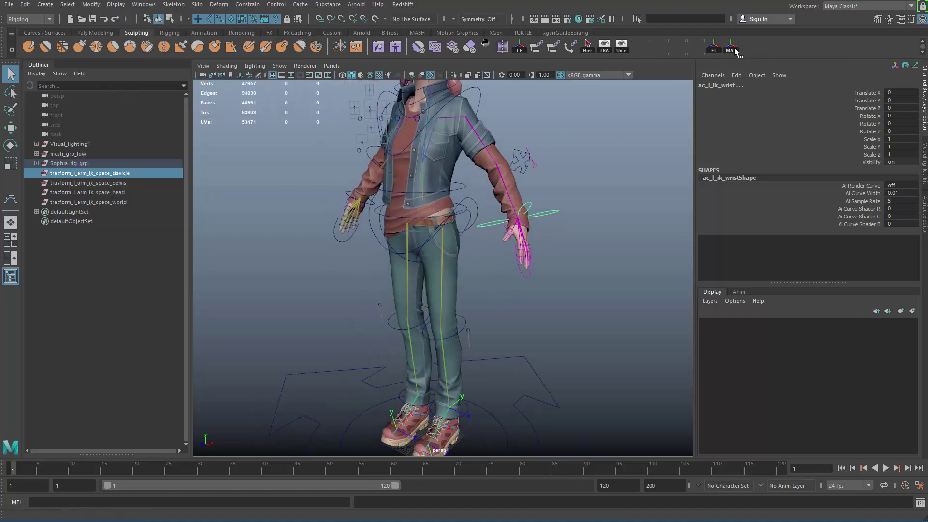
Match all transforms of trasform_l_arm_ik_space_pelvis to the left IK wrist control
left_click(113, 183)
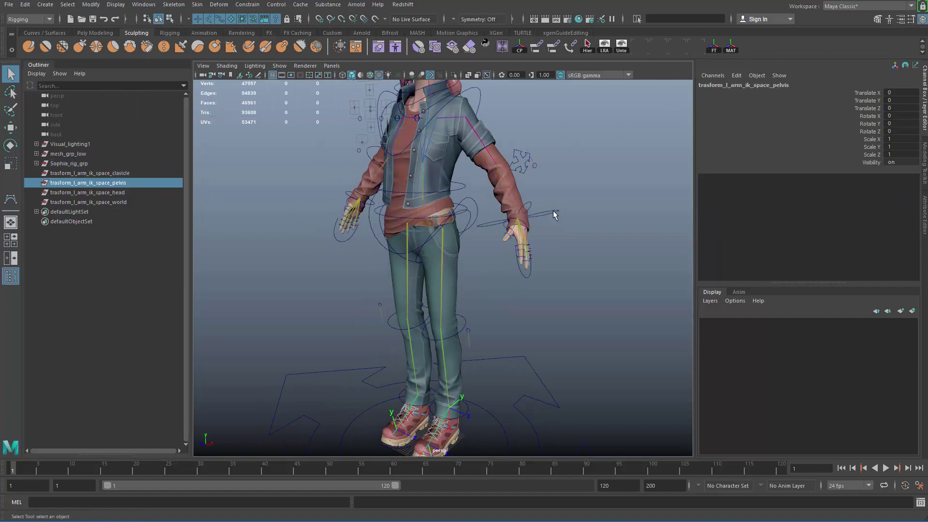
left_click_drag(549, 202, 563, 224, "shift")
key("ctrl+o")
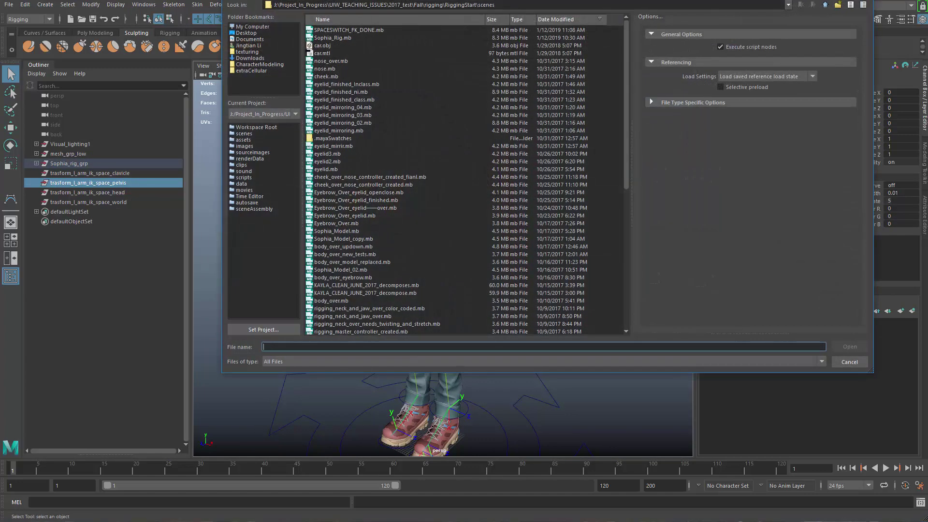
key("Escape")
middle_click_drag(605, 145, 605, 143, "alt")
left_click(734, 45)
Match all transforms of trasform_l_arm_ik_space_head and trasform_l_arm_ik_space_world to the left IK wrist control
middle_click_drag(365, 226, 344, 237, "alt")
left_click(116, 193)
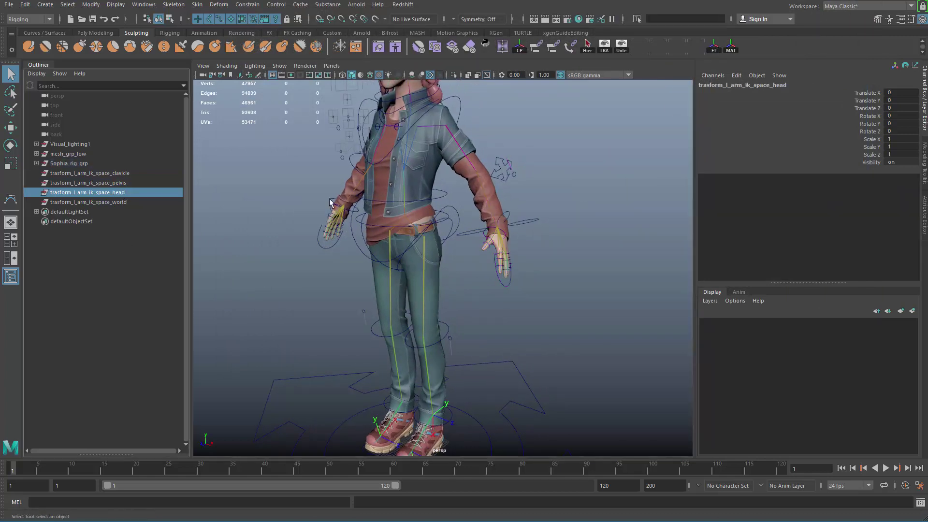
left_click_drag(521, 204, 559, 247, "shift")
left_click(119, 202)
key("g")
left_click(257, 291)
Isolate the four left arm IK space groups and inspect each one's position and orientation against the left wrist
left_click_drag(113, 174, 117, 202)
key("ctrl+1")
right_click_drag(449, 214, 494, 240, "alt")
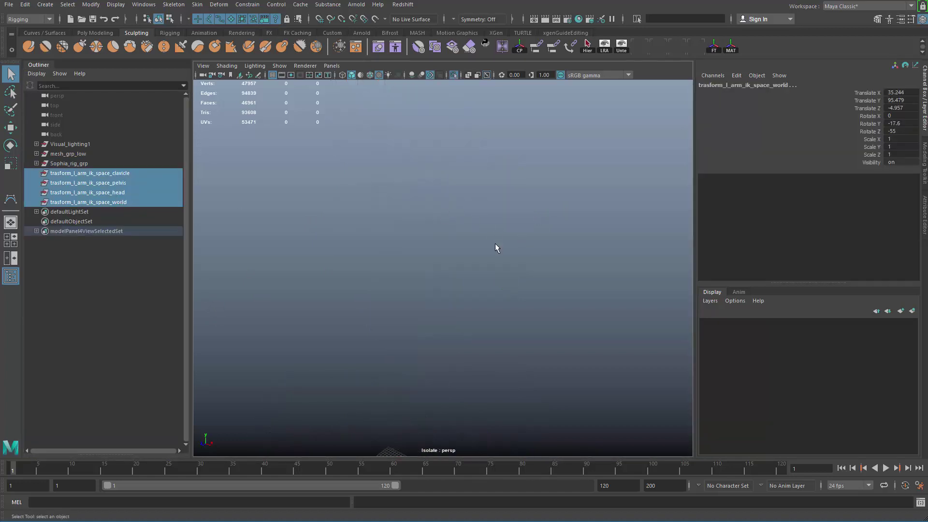
key("w")
right_click_drag(400, 228, 353, 226, "alt")
left_click(130, 202)
left_click(128, 190)
left_click_drag(127, 181, 131, 173)
left_click(127, 184)
left_click(126, 192)
left_click(126, 201)
left_click(126, 192)
left_click(127, 183)
left_click(125, 197)
left_click(125, 203)
left_click(127, 193)
left_click_drag(439, 147, 487, 197, "alt")
key("ctrl+1")
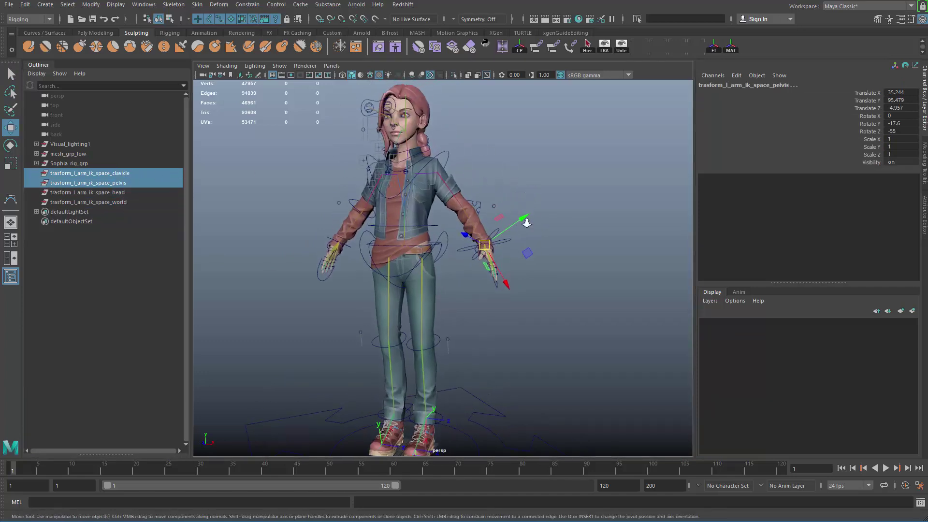
right_click_drag(486, 197, 509, 252, "alt")
middle_click_drag(429, 257, 409, 331, "alt")
left_click(460, 341)
left_click_drag(127, 174, 137, 203)
middle_click_drag(353, 301, 359, 315, "alt")
right_click_drag(359, 314, 399, 320, "alt")
middle_click_drag(399, 320, 366, 317, "alt")
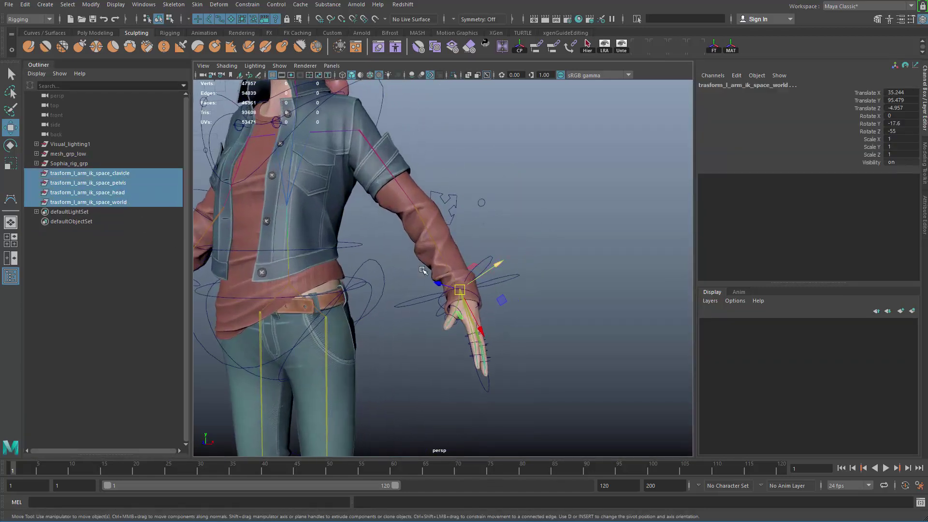
Reveal the left IK wrist control ac_l_ik_wrist in the hierarchy and put it in a new parent group
middle_click_drag(430, 271, 449, 267, "alt")
right_click_drag(449, 267, 515, 279, "alt")
key("q")
left_click_drag(544, 264, 567, 293)
key("f")
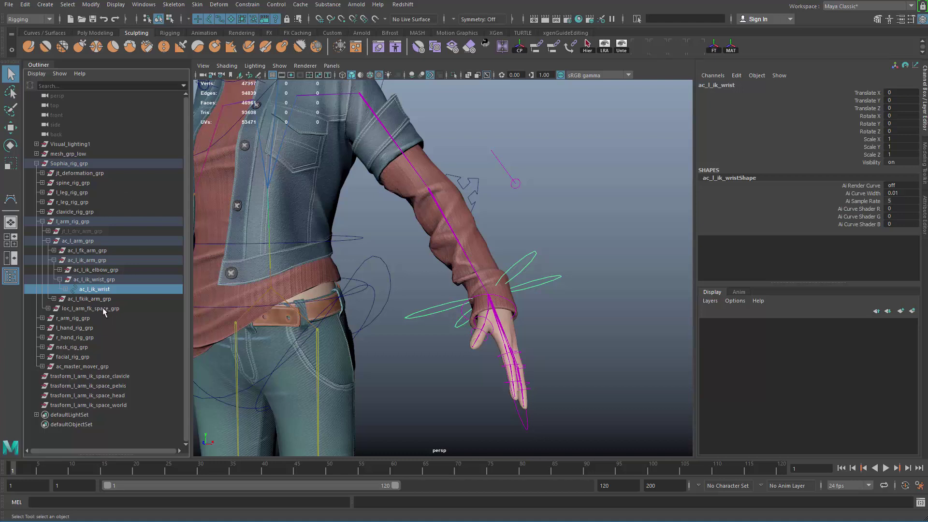
key("ctrl+g")
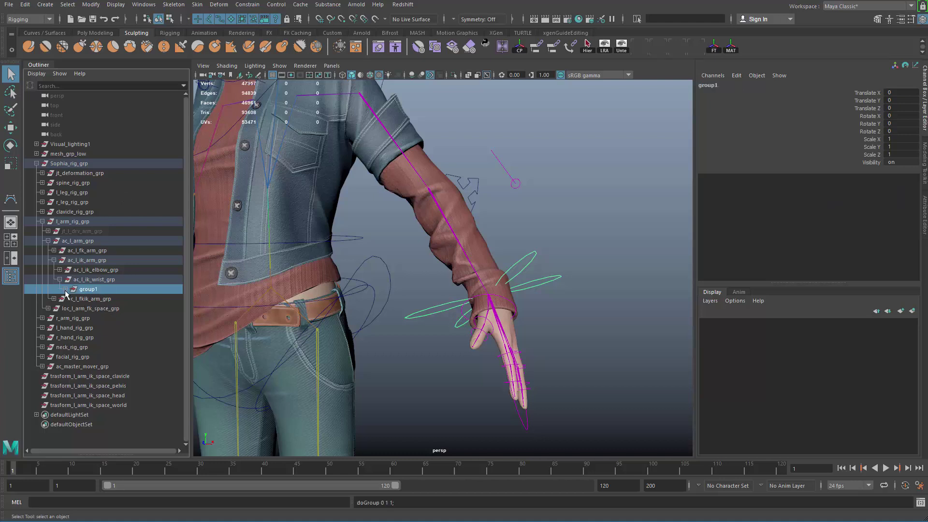
Rename the new parent group of ac_l_ik_wrist to ac_l_ik_wrist_space_grp
left_click(65, 289)
double_click(102, 299)
key("ctrl+c")
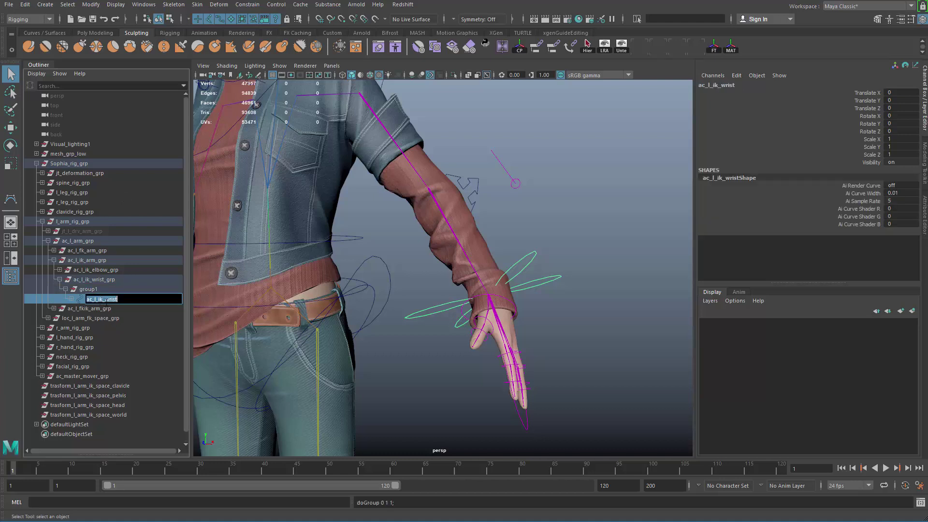
double_click(107, 288)
key("ctrl+v")
type("_s")
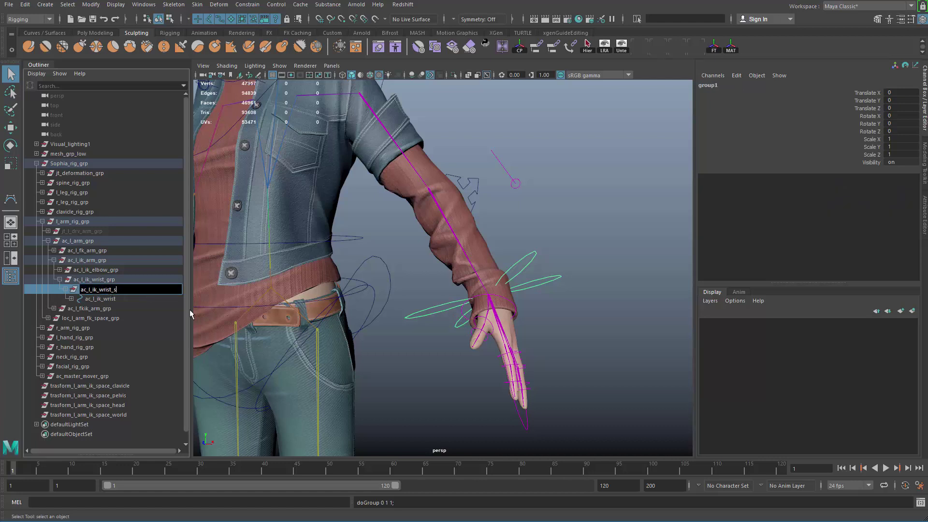
type("pace_grp")
key("Return")
Parent-constrain ac_l_ik_wrist_space_grp to the four clavicle, pelvis, head and world space groups
scroll(401, 203, "down", 2)
key("w")
scroll(401, 203, "down", 5)
left_click_drag(401, 203, 420, 201, "alt")
middle_click_drag(419, 201, 419, 180, "alt")
left_click_drag(140, 415, 127, 386)
left_click(120, 289, "ctrl")
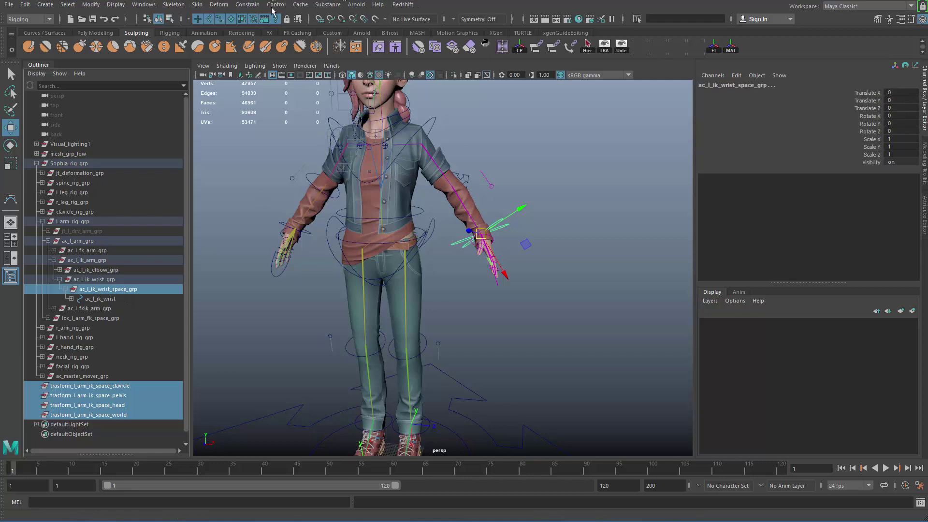
left_click(251, 6)
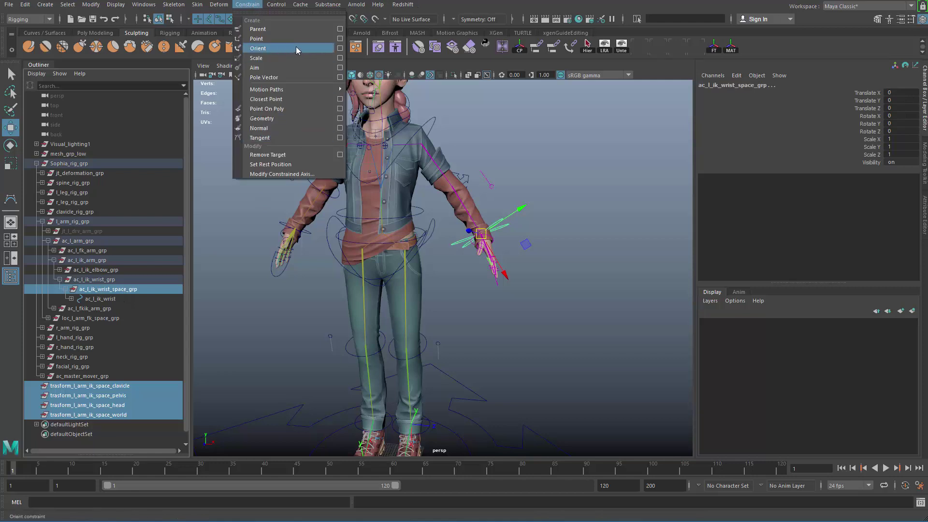
left_click(275, 29)
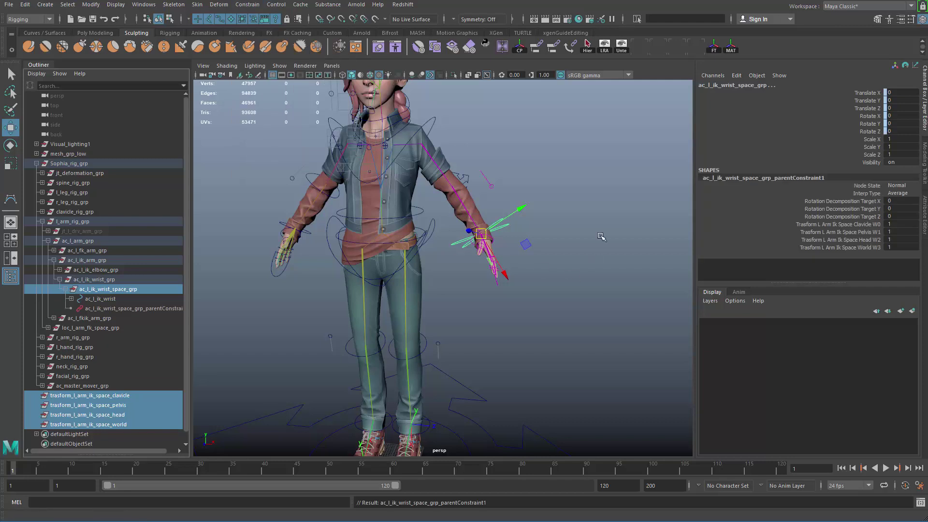
Test the wrist constraint by moving the four space groups together, and undo the move
left_click(579, 259)
left_click_drag(504, 212, 465, 191)
key("ctrl+z")
left_click(462, 285)
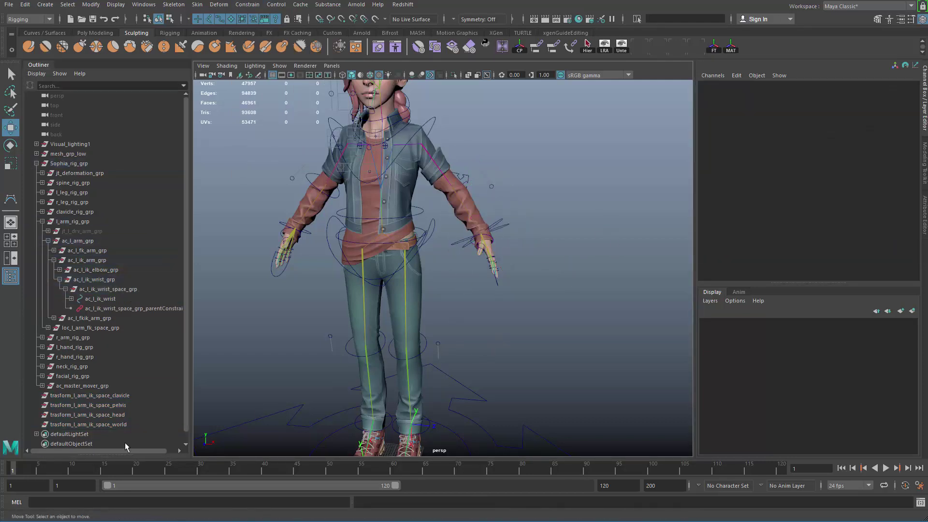
left_click_drag(117, 396, 125, 425)
middle_click_drag(445, 198, 438, 237, "alt")
middle_click_drag(432, 321, 457, 263)
key("ctrl+z")
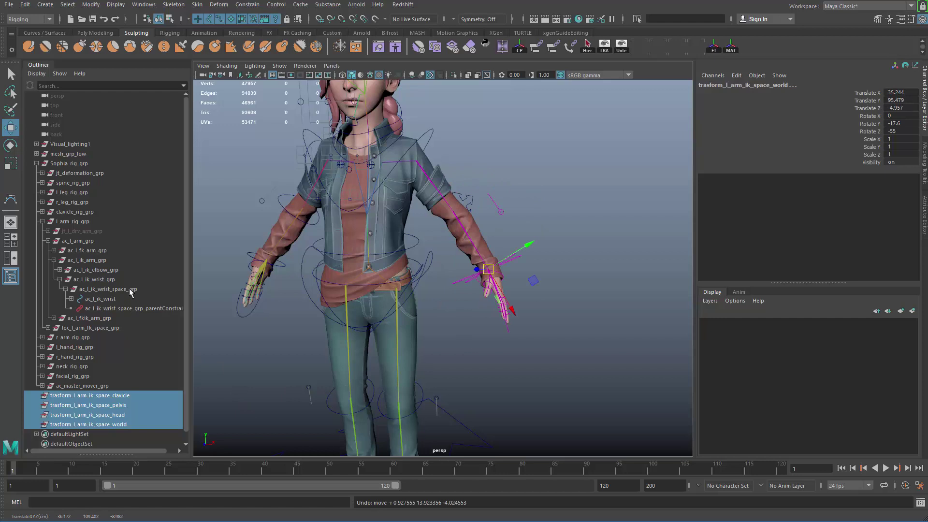
Group the clavicle, pelvis, head and world space groups under one new parent and expand it
left_click(109, 396)
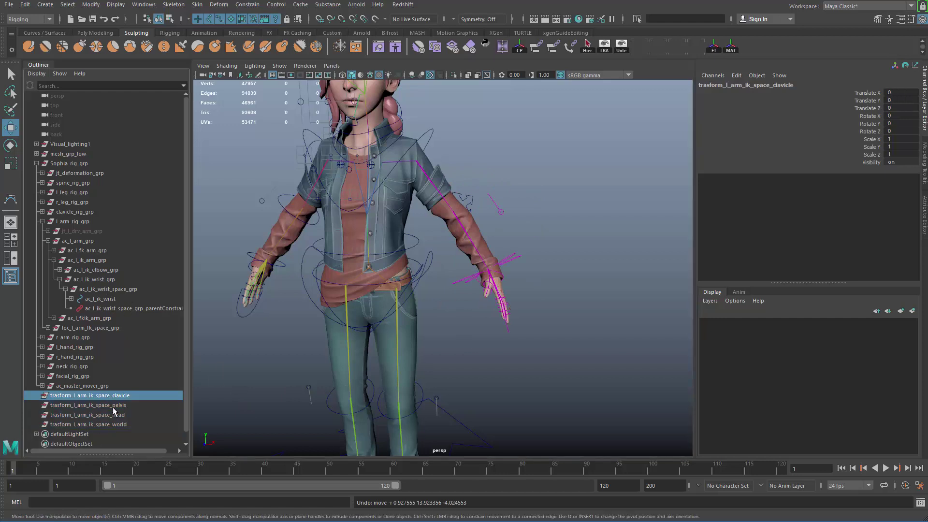
left_click(113, 407, "ctrl")
left_click(119, 417, "ctrl")
left_click(117, 417, "ctrl")
left_click_drag(120, 397, 119, 427)
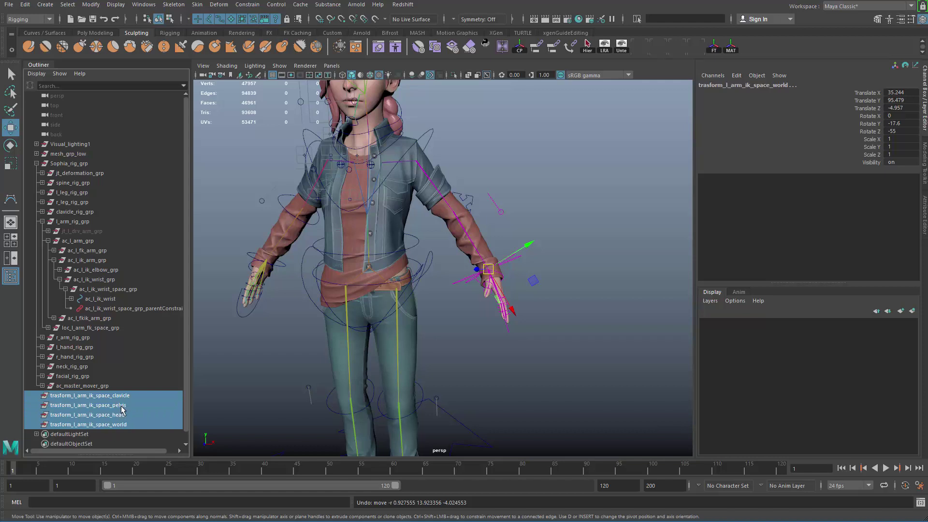
key("ctrl+g")
left_click(36, 395)
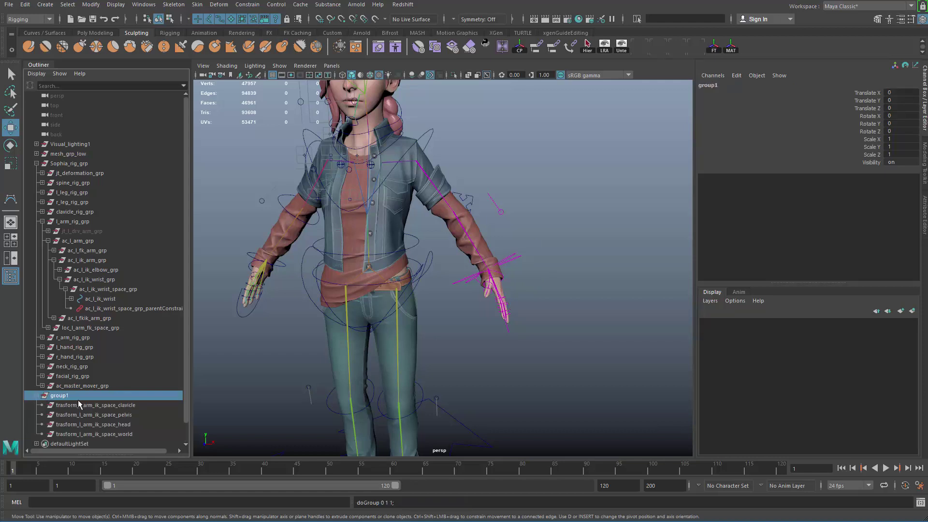
Rename the new parent of the four space groups to trasform_l_arm_ik_space_grp
double_click(85, 406)
key("ctrl+c")
double_click(87, 395)
key("ctrl+v")
left_click_drag(113, 396, 229, 381)
type("grp")
key("Return")
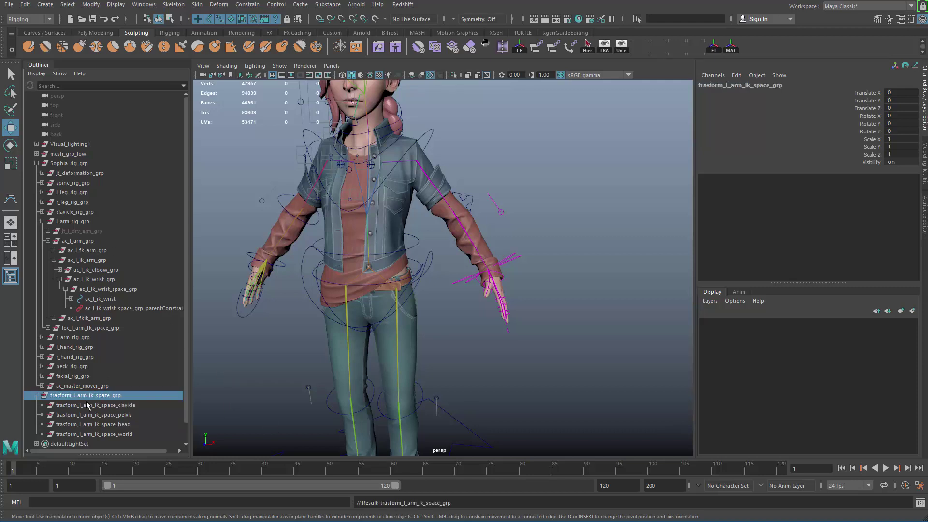
Parent trasform_l_arm_ik_space_grp under l_arm_rig_grp and collapse the ac_l_arm_grp hierarchy
left_click_drag(101, 397, 108, 223)
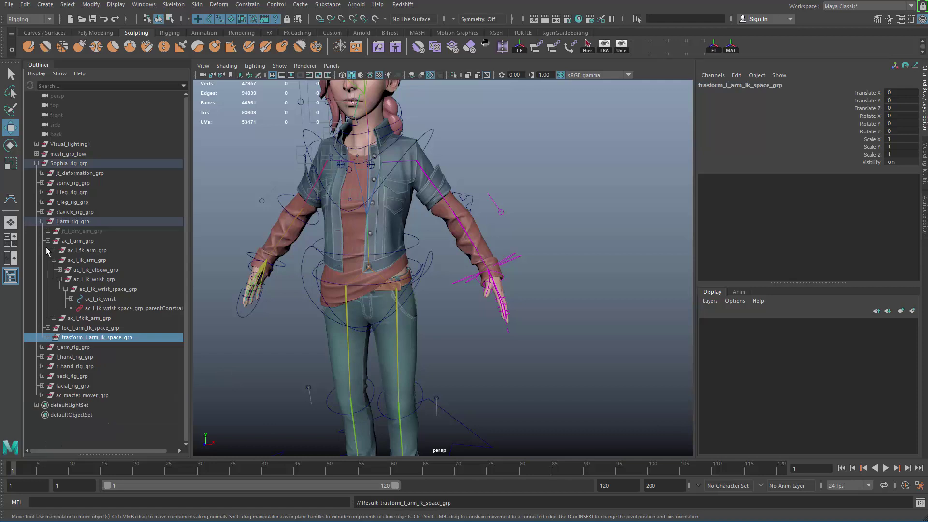
left_click(48, 241)
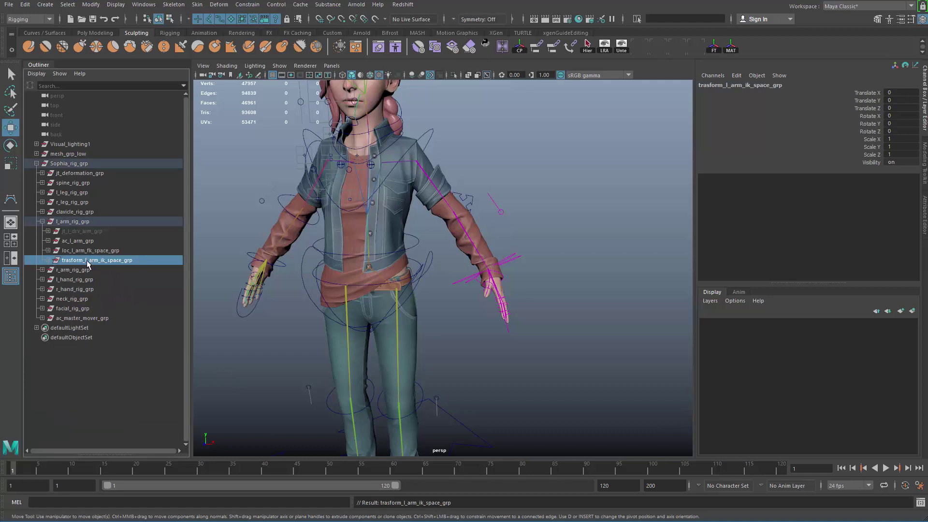
right_click_drag(390, 356, 317, 335, "alt")
middle_click_drag(317, 335, 300, 296, "alt")
left_click(252, 292)
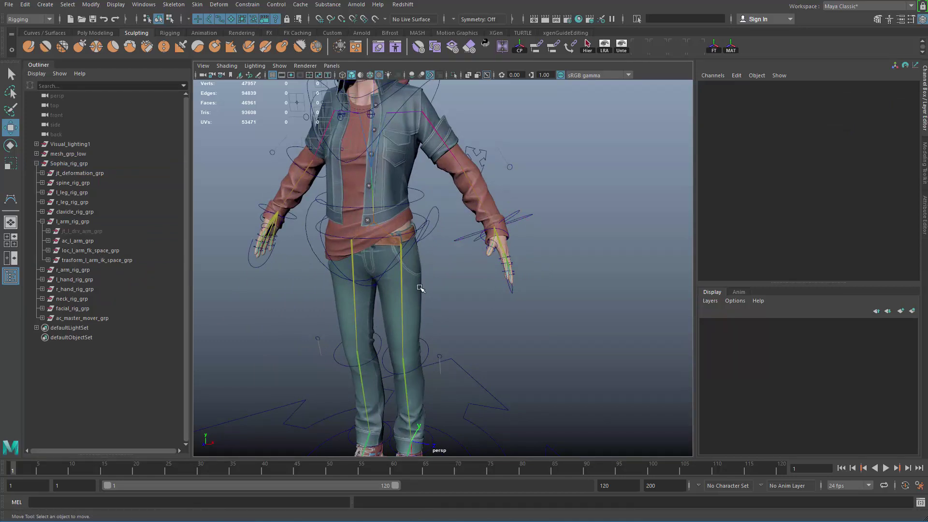
Expand trasform_l_arm_ik_space_grp to list its space groups and frame the left clavicle area of the character
left_click_drag(433, 315, 453, 321, "alt")
right_click_drag(453, 321, 491, 377, "alt")
left_click_drag(491, 377, 526, 336, "alt")
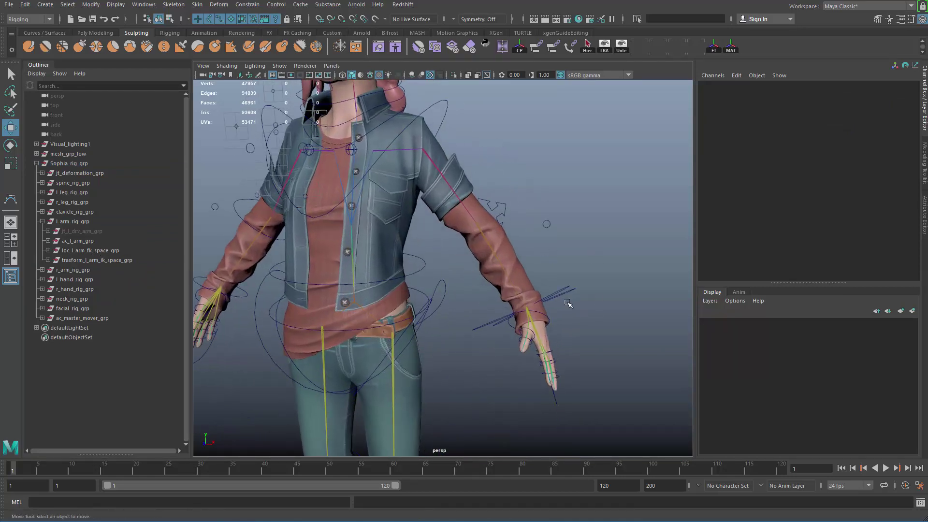
middle_click_drag(369, 263, 386, 306, "alt")
mouse_move(386, 306)
left_mouse_down("alt")
mouse_move(430, 322)
mouse_move(401, 306)
left_mouse_up("alt")
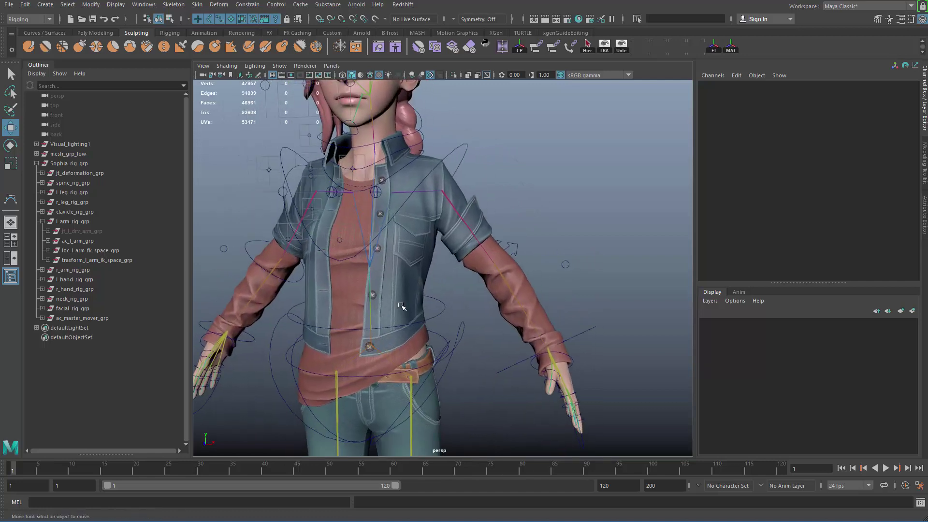
left_click(48, 261)
middle_click_drag(310, 210, 341, 263, "alt")
right_click_drag(342, 263, 448, 229, "alt")
left_click(431, 217)
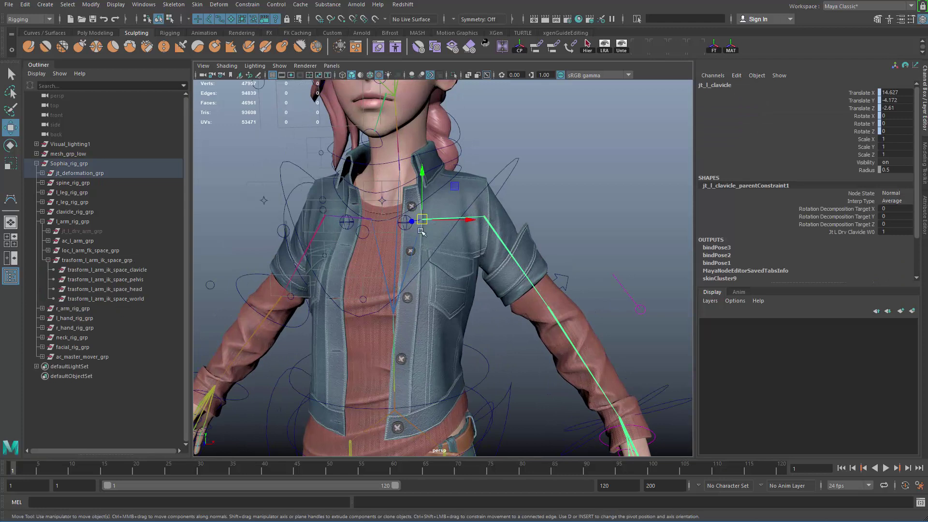
key("q")
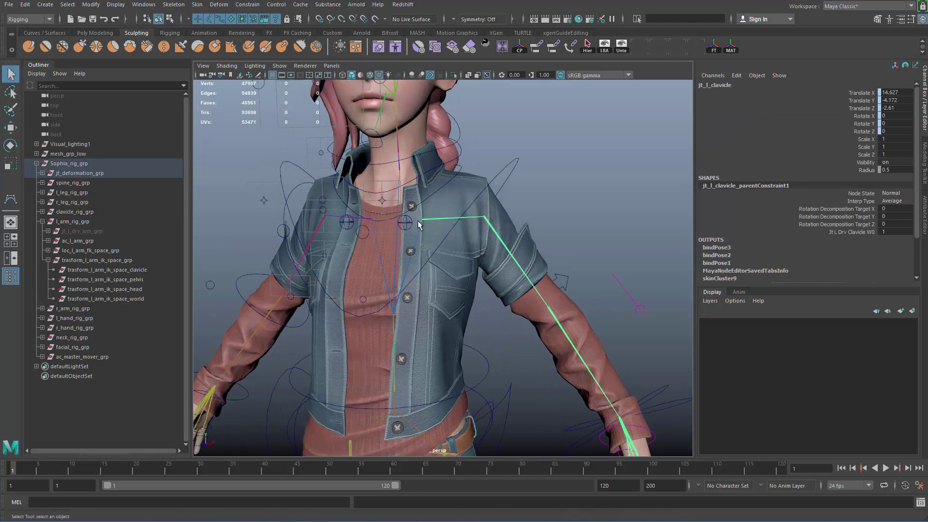
left_click(137, 271, "ctrl")
key("ctrl+z")
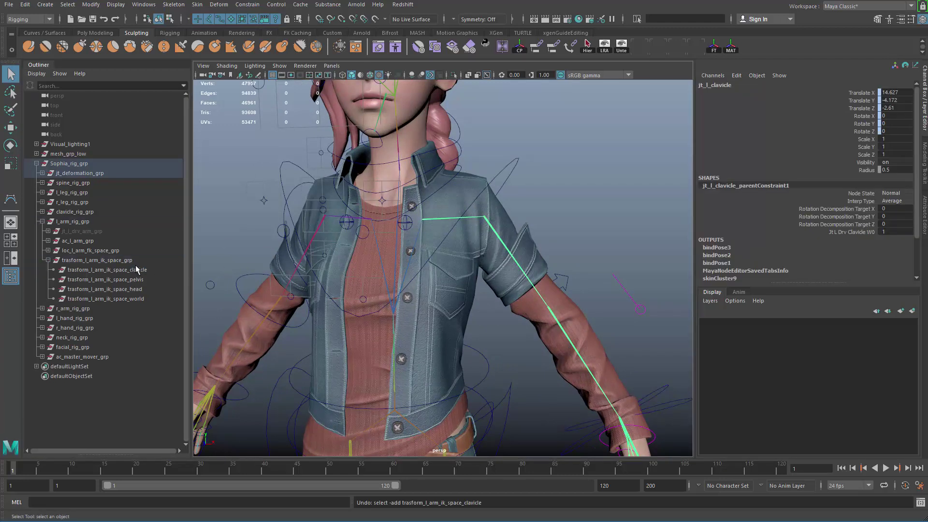
left_click(116, 260)
Parent-constrain trasform_l_arm_ik_space_clavicle to the left clavicle control ac_l_clavicle
left_click(405, 223)
middle_click_drag(627, 442, 512, 309, "alt")
middle_click_drag(466, 238, 549, 328, "alt")
middle_click_drag(304, 257, 312, 378, "alt")
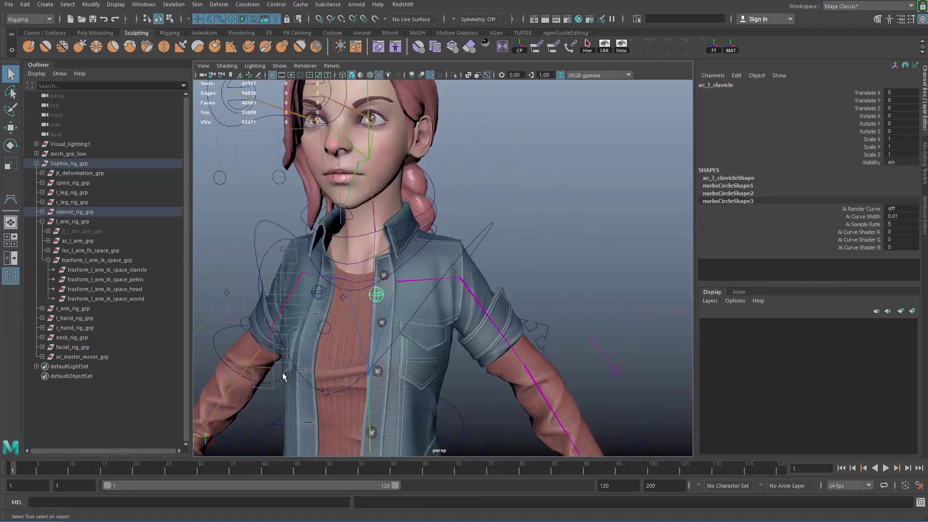
left_click(123, 271, "ctrl")
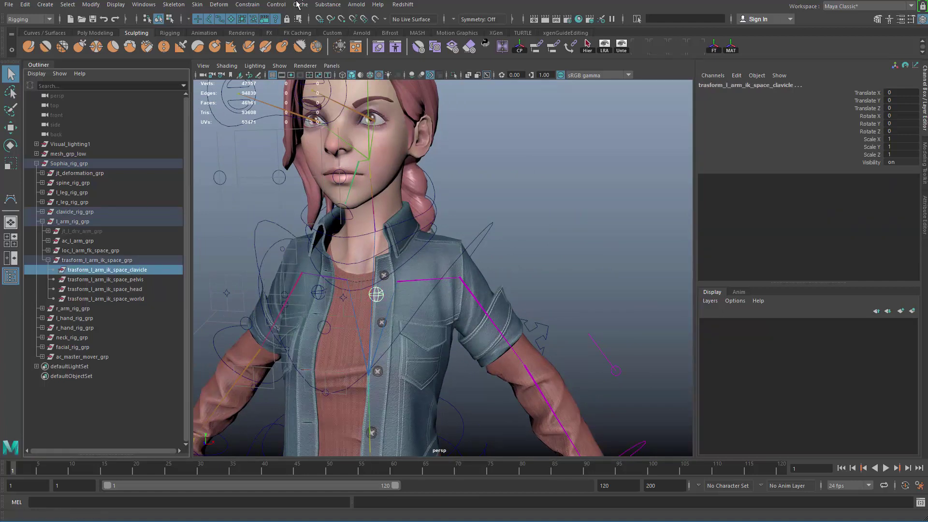
left_click(250, 6)
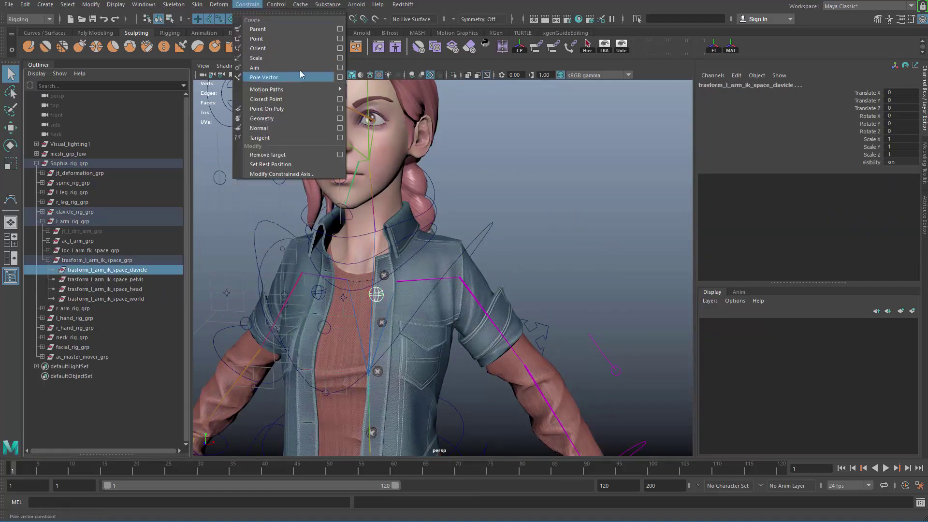
left_click(284, 30)
Parent-constrain trasform_l_arm_ik_space_pelvis to the root joint at the pelvis
middle_click_drag(369, 314, 370, 272, "alt")
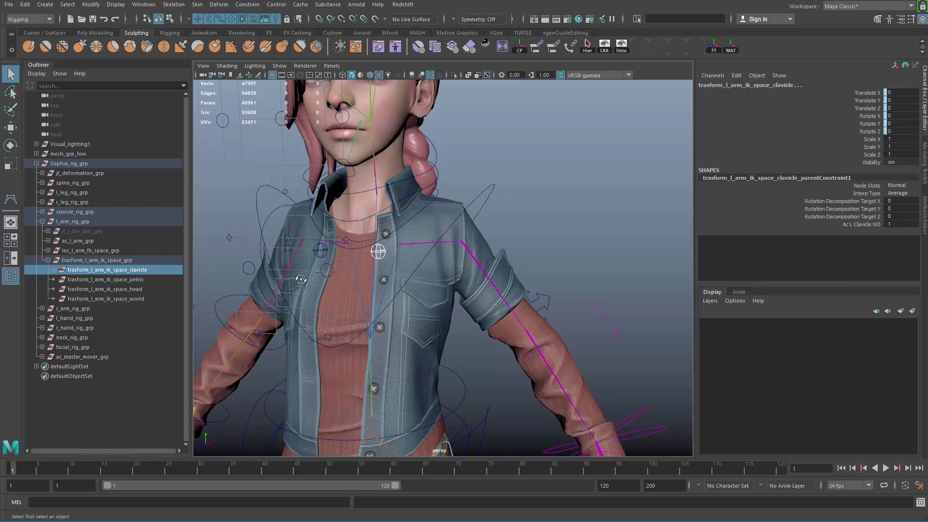
left_click_drag(305, 282, 278, 279, "alt")
middle_click_drag(368, 280, 423, 280, "alt")
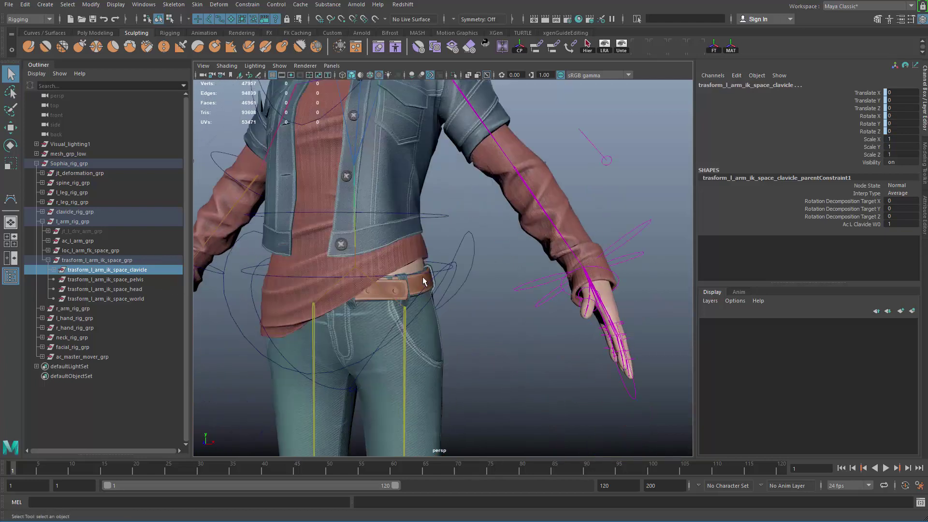
left_click(362, 270)
left_click(126, 280)
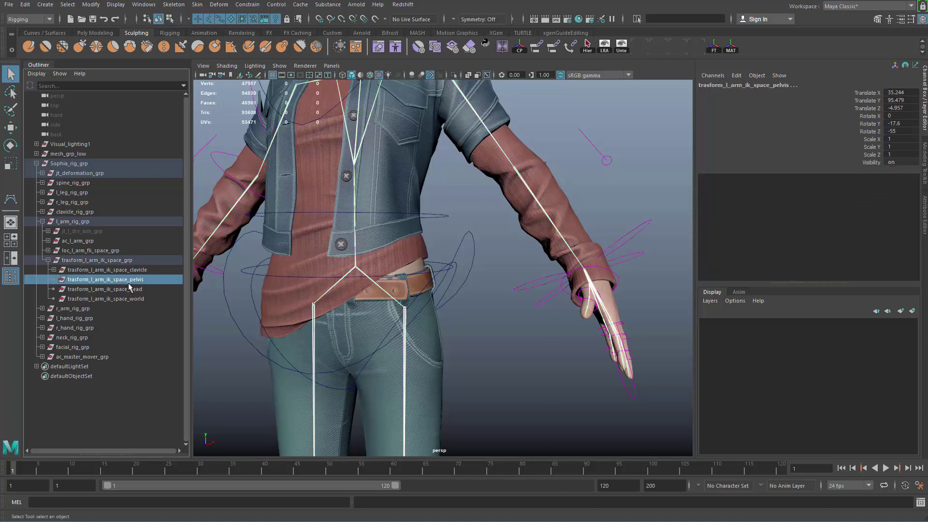
left_click(247, 4)
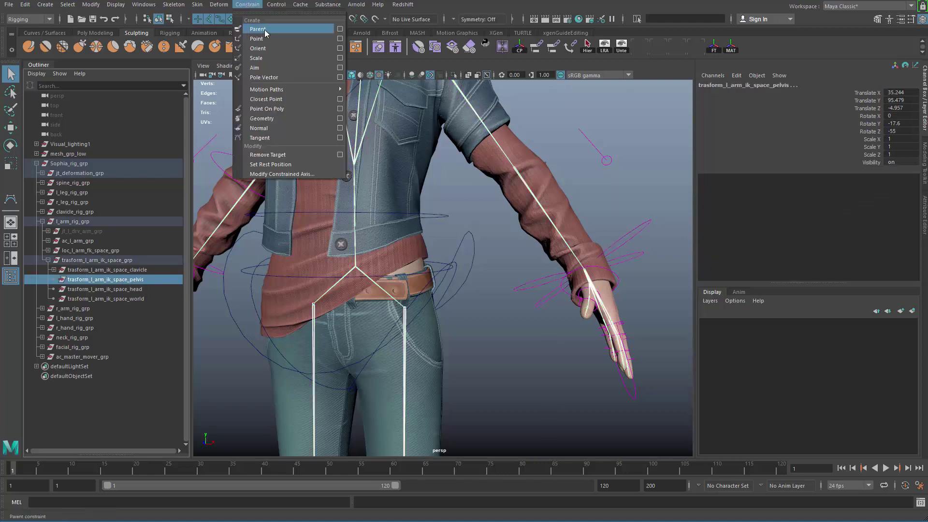
left_click(266, 30)
Parent-constrain trasform_l_arm_ik_space_head to the head joint jt_head_01
middle_click_drag(317, 230, 327, 257, "alt")
right_click_drag(327, 257, 312, 270, "alt")
left_click_drag(312, 269, 283, 293, "alt")
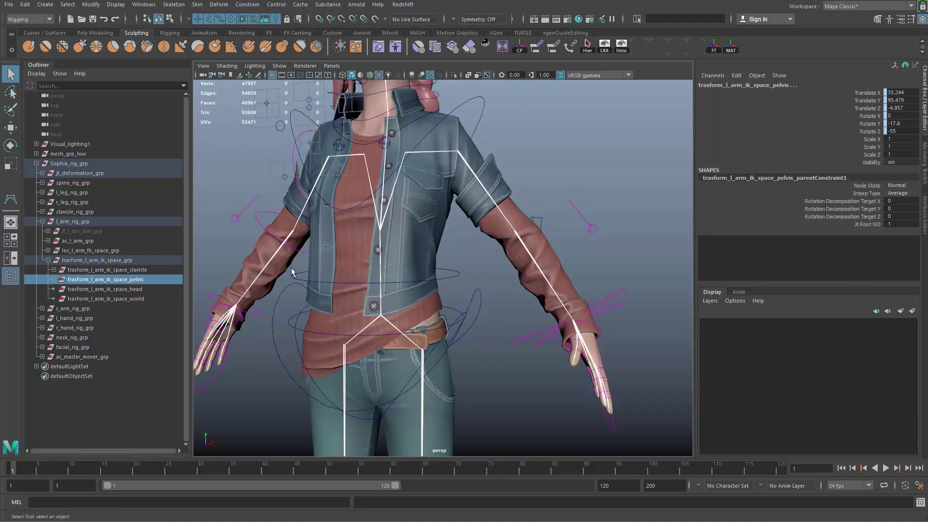
middle_click_drag(274, 203, 290, 415, "alt")
right_click_drag(290, 271, 334, 292, "alt")
left_click(307, 313)
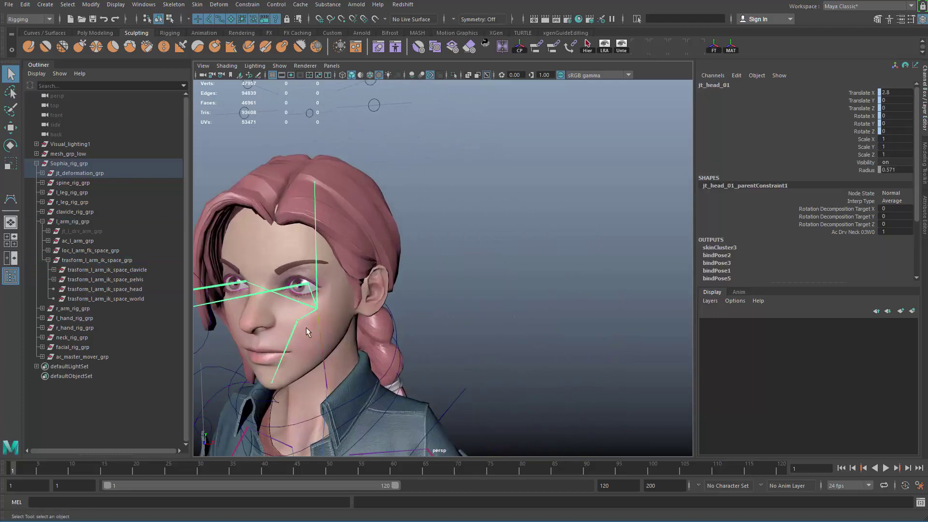
left_click(134, 290, "ctrl")
key("g")
Parent-constrain trasform_l_arm_ik_space_world to the master mover control around the character's feet
left_click_drag(401, 297, 414, 279, "alt")
left_click(140, 299)
right_click_drag(311, 344, 309, 235, "alt")
middle_click_drag(447, 430, 395, 306, "alt")
left_click(424, 356)
left_click(142, 297, "ctrl")
right_click_drag(395, 307, 343, 281, "alt")
mouse_move(343, 282)
middle_mouse_down("alt")
mouse_move(365, 306)
mouse_move(351, 271)
middle_mouse_up("alt")
key("g")
left_click(479, 331)
left_click(53, 298)
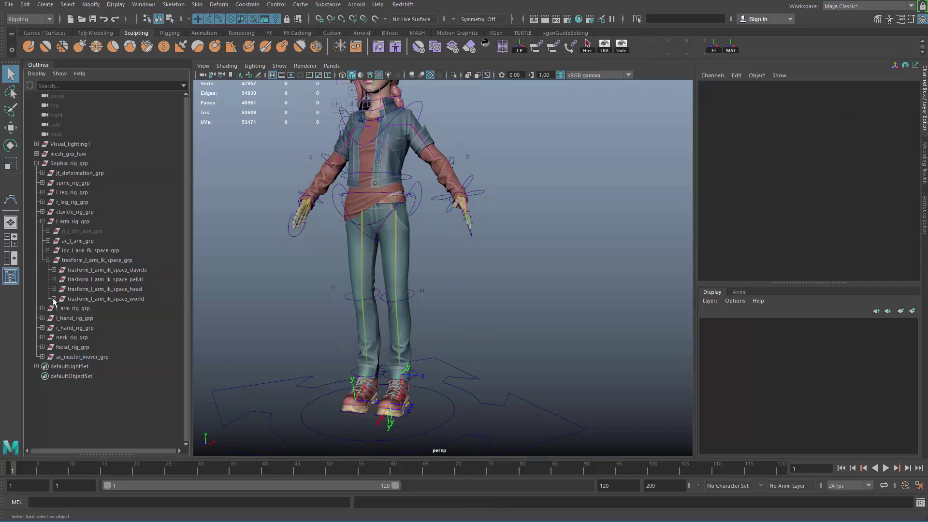
Examine the parent constraints nested under the left arm's clavicle, pelvis, head and world IK space groups
left_click(54, 289)
left_click(54, 279)
left_click(54, 269)
left_click(132, 279)
left_click(139, 298, "ctrl")
left_click(146, 318, "ctrl")
left_click(153, 339, "ctrl")
middle_click_drag(457, 285, 464, 341, "alt")
right_click_drag(466, 329, 555, 237, "alt")
middle_click_drag(563, 237, 571, 293, "alt")
right_click_drag(570, 293, 596, 204, "alt")
left_click(596, 205)
Test-rotate the left clavicle control ac_l_clavicle and undo the rotation
right_click_drag(498, 155, 445, 155, "alt")
middle_click_drag(444, 155, 459, 178, "alt")
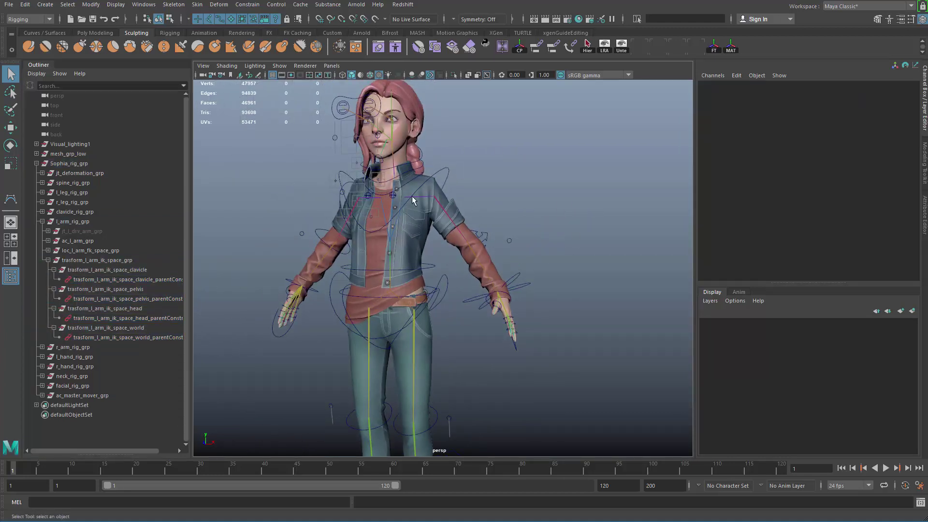
left_click(393, 193)
right_click_drag(415, 213, 493, 250, "alt")
middle_click_drag(493, 251, 499, 268, "alt")
left_click(375, 171)
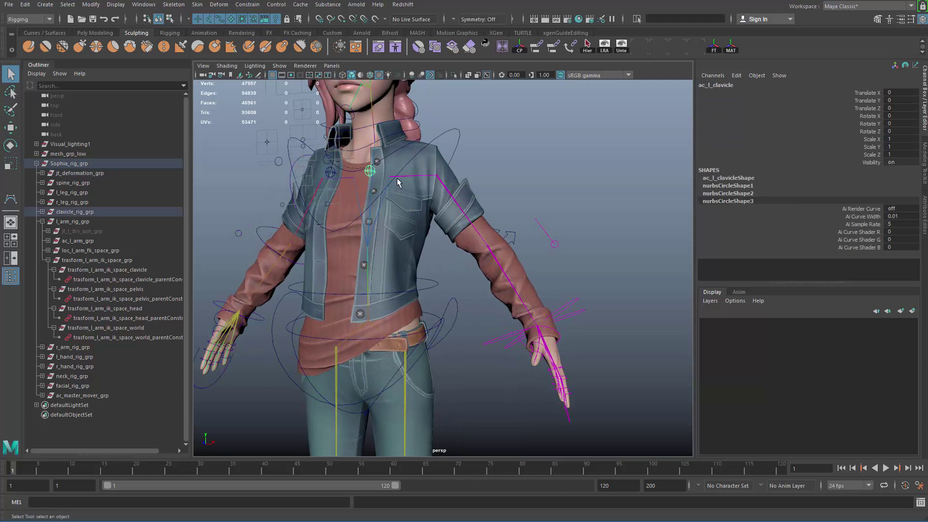
key("e")
left_click_drag(418, 158, 423, 190)
key("ctrl+z")
key("q")
left_click(628, 311)
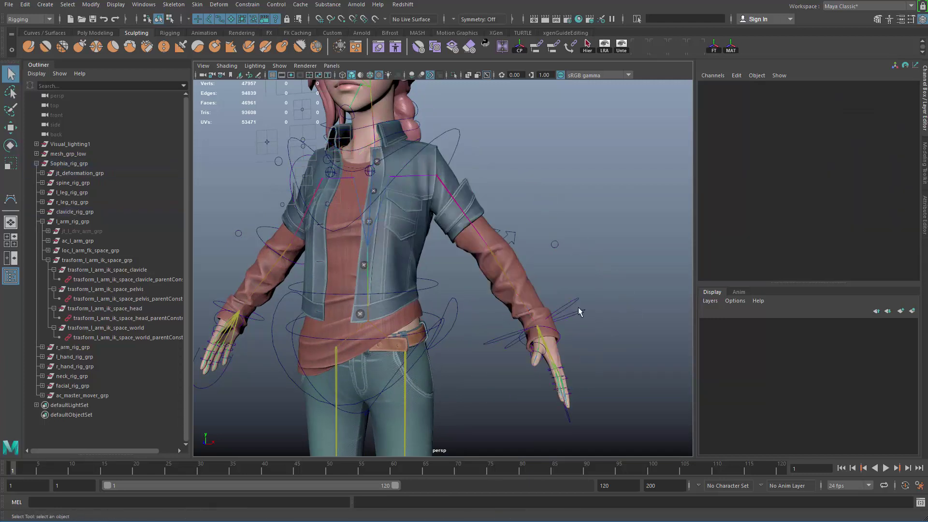
Begin a new enum attribute with the long name parent on the left IK wrist control ac_l_ik_wrist
left_click(585, 309)
left_click(737, 76)
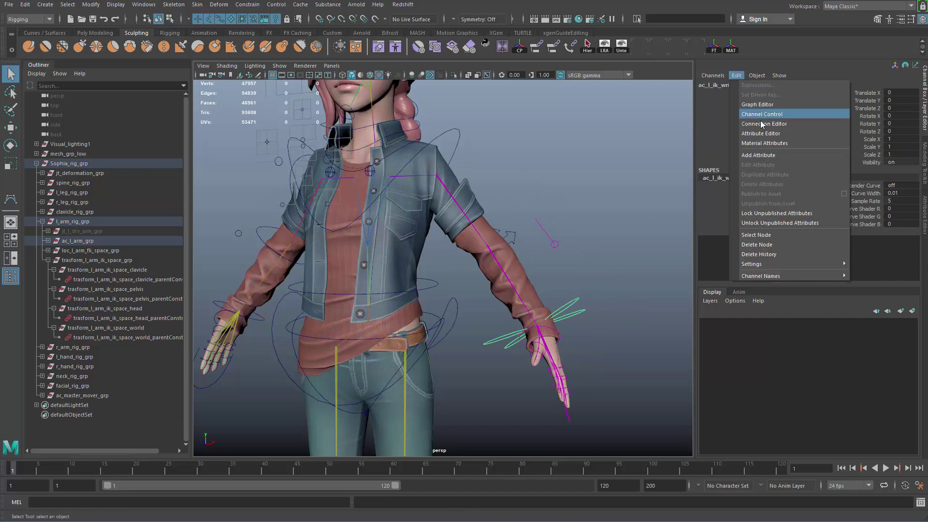
left_click(757, 153)
left_click_drag(524, 127, 572, 111)
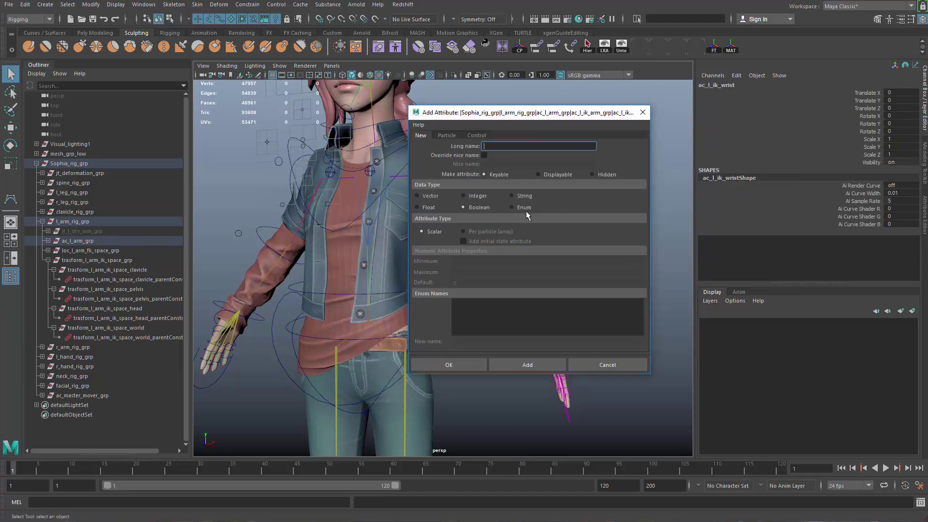
left_click(521, 206)
type("parent")
key("Tab")
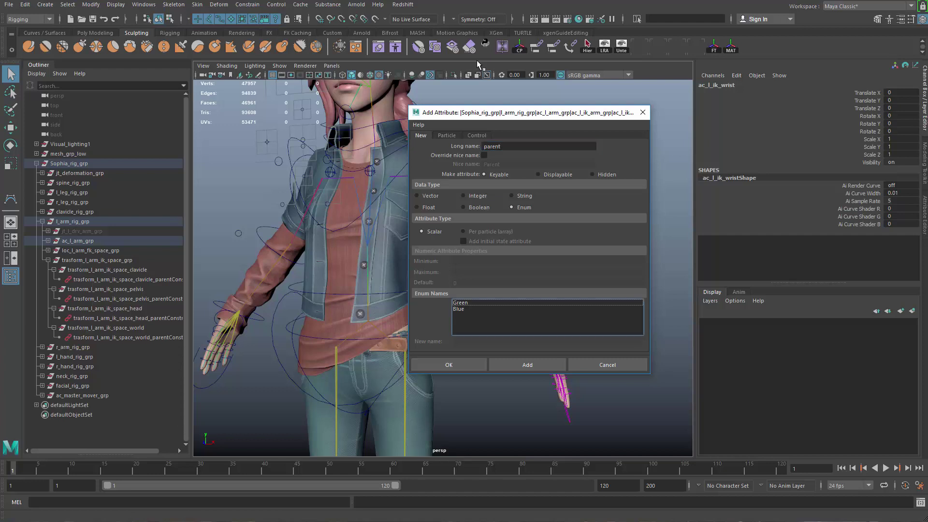
Define the enum names clavicle, pelvis, head and world, add the attribute and check its options on the wrist control
left_click(480, 302)
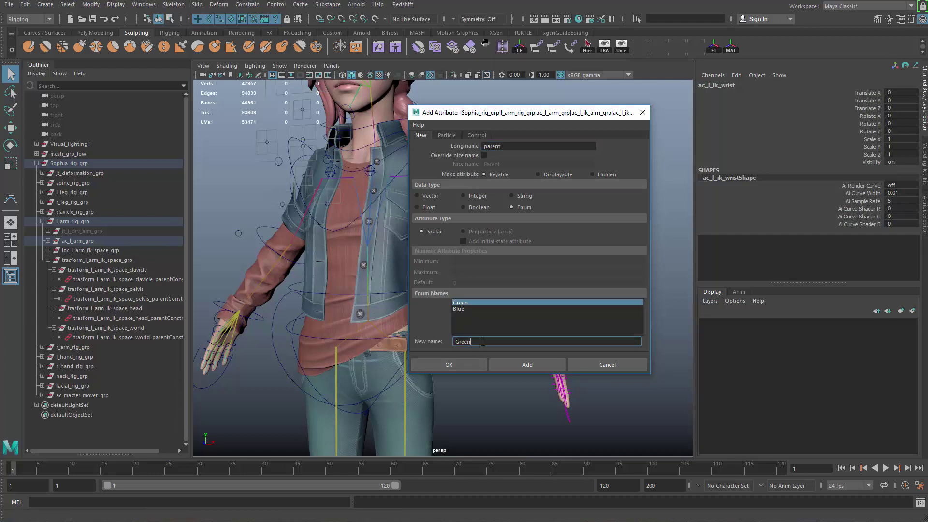
type("pe")
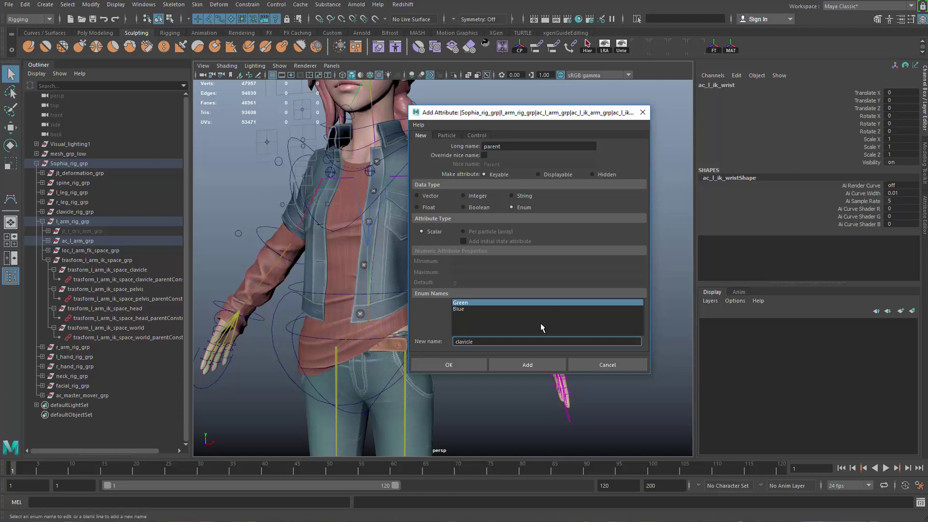
key("Return")
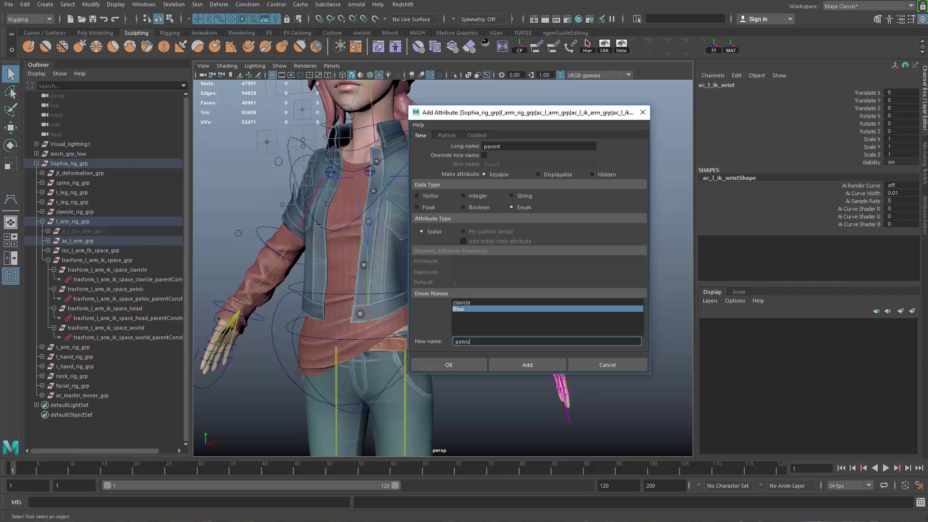
key("Return")
left_click(467, 342)
type("head")
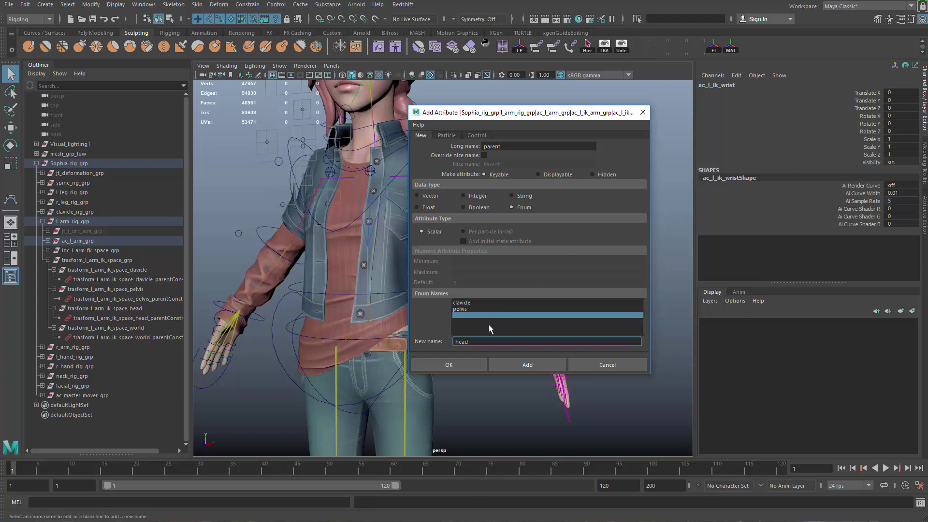
key("Return")
left_click(458, 342)
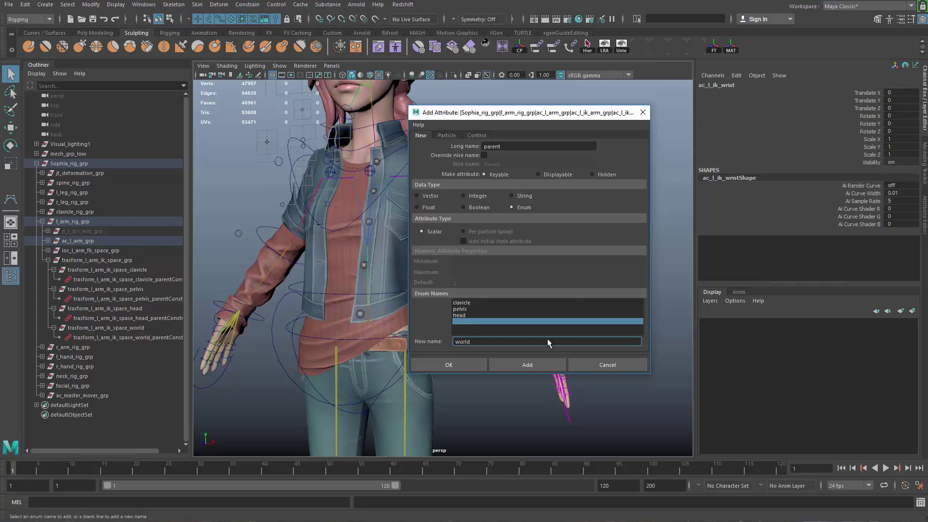
key("Return")
left_click(532, 366)
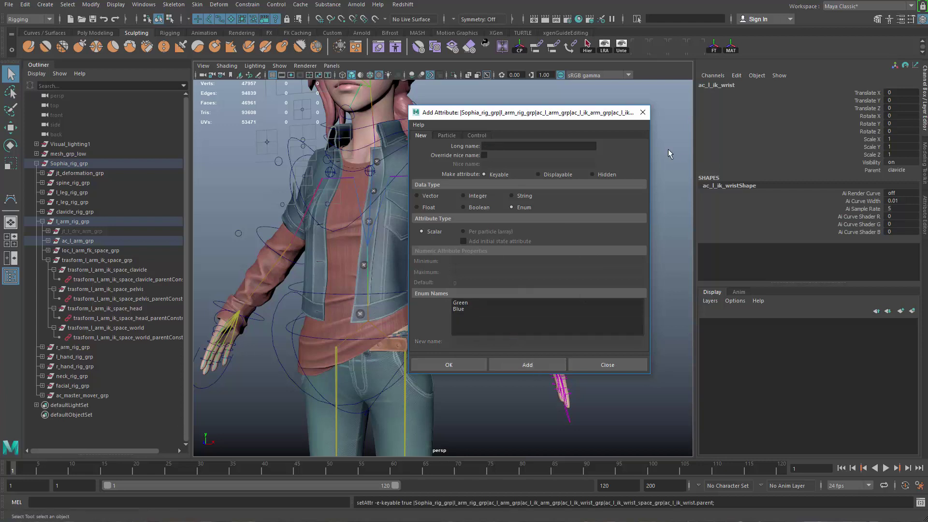
left_click(643, 114)
left_click(897, 170)
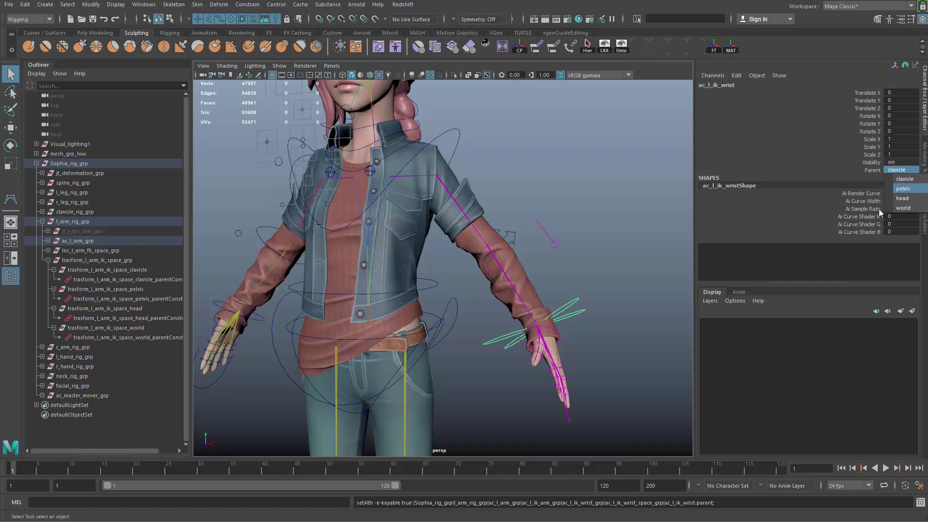
Switch to the Animation toolset and open the Set Driven Key editor, placed clear of the left arm
left_click(34, 19)
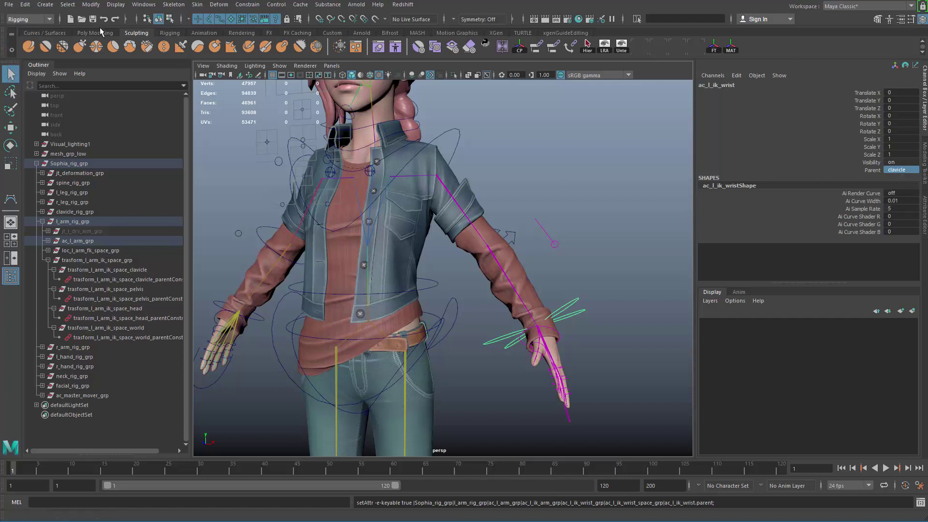
left_click(38, 48)
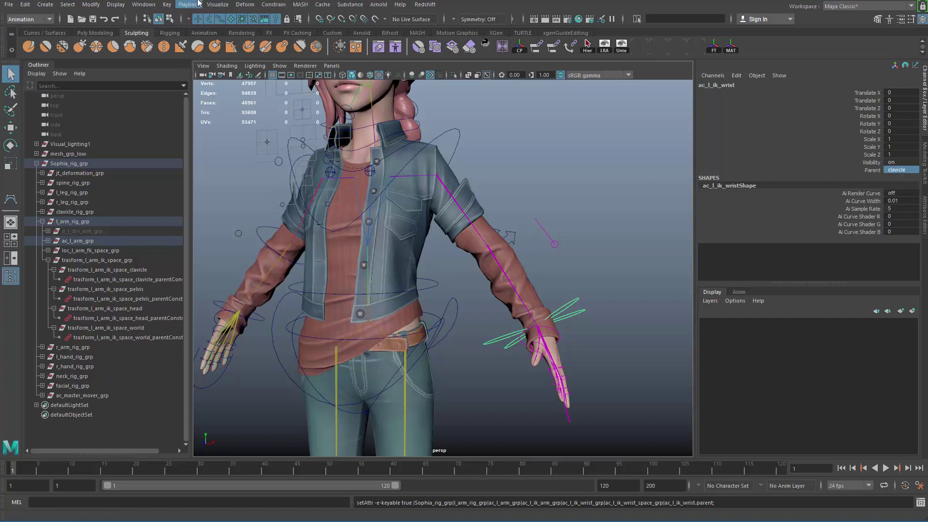
left_click(167, 4)
mouse_move(283, 89)
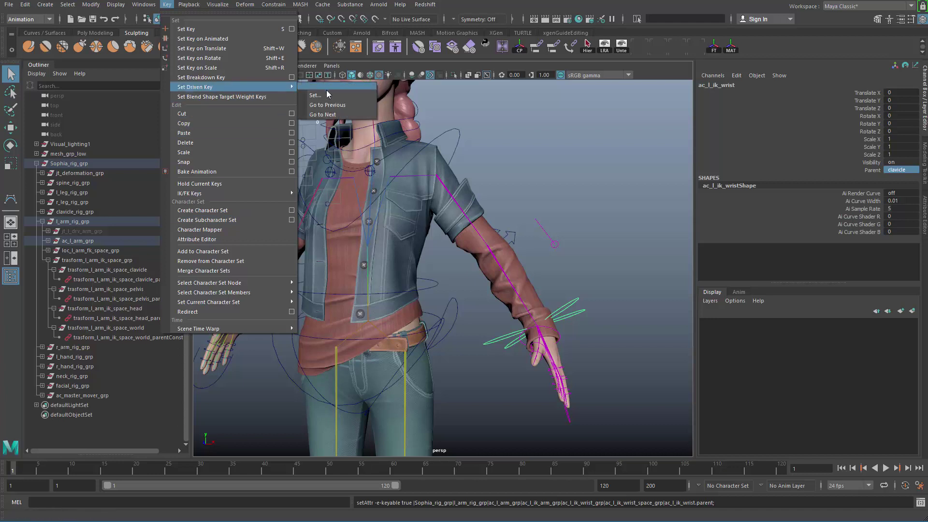
left_click(329, 93)
left_click_drag(545, 27, 493, 40)
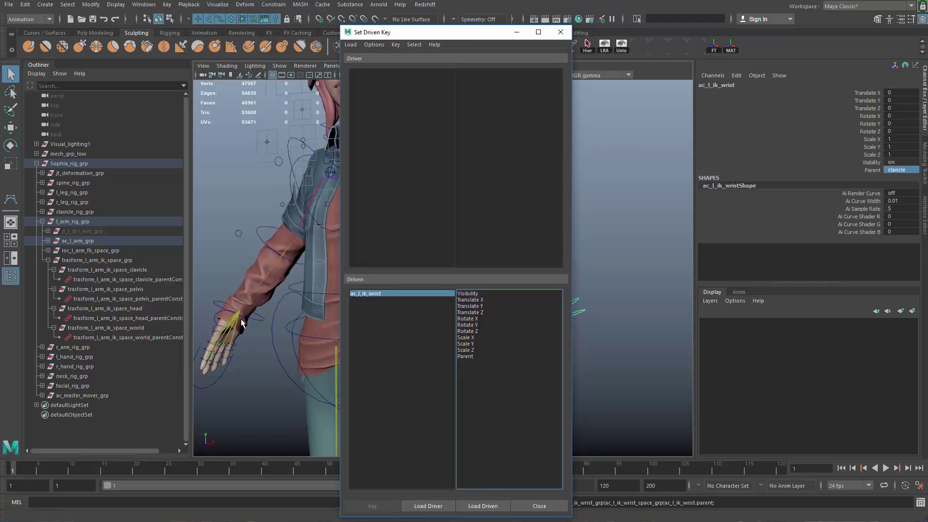
left_click_drag(431, 32, 621, 26)
Locate the wrist control's parent group ac_l_ik_wrist_space_grp in the hierarchy and load it as the driven object
middle_click_drag(277, 299, 235, 272, "alt")
left_click_drag(404, 286, 318, 288, "alt")
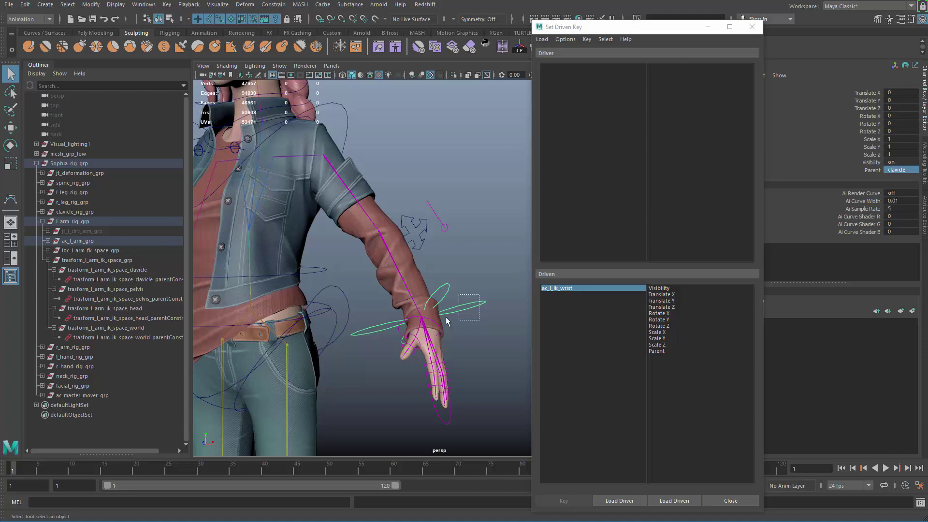
key("f")
key("f")
left_click(109, 289)
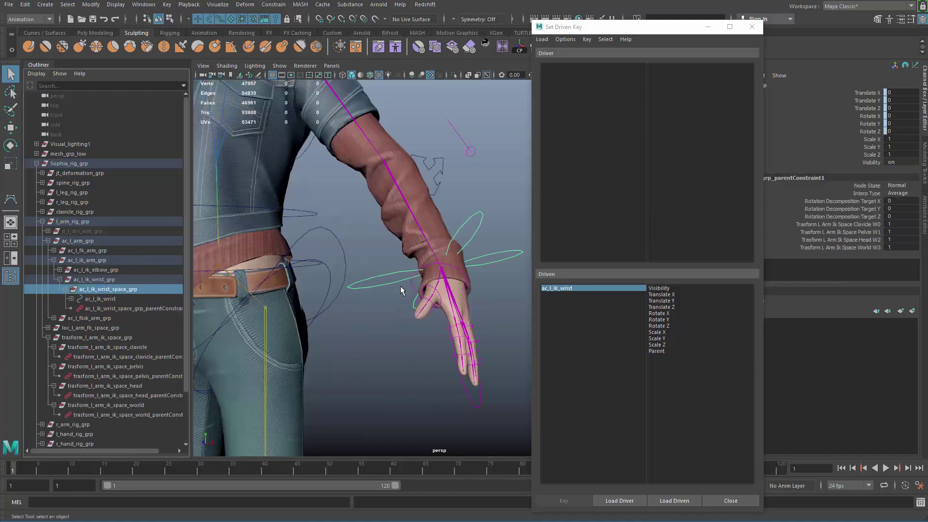
left_click(686, 501)
mouse_move(367, 309)
left_mouse_down("alt")
mouse_move(321, 304)
mouse_move(372, 300)
left_mouse_up("alt")
middle_click_drag(506, 228, 483, 262, "alt")
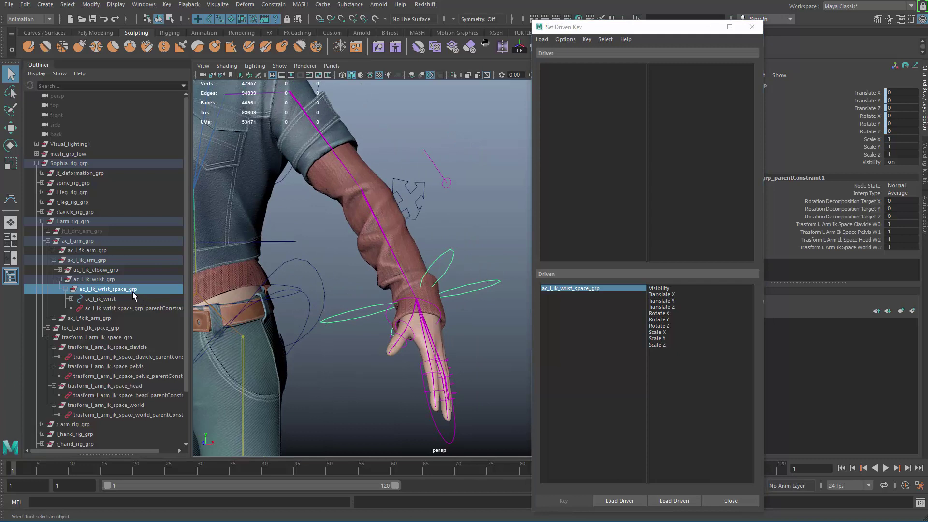
Load ac_l_ik_wrist_space_grp_parentConstraint1 as the driven object and the wrist control ac_l_ik_wrist as the driver
left_click(71, 299)
left_click(71, 299)
left_click(110, 310)
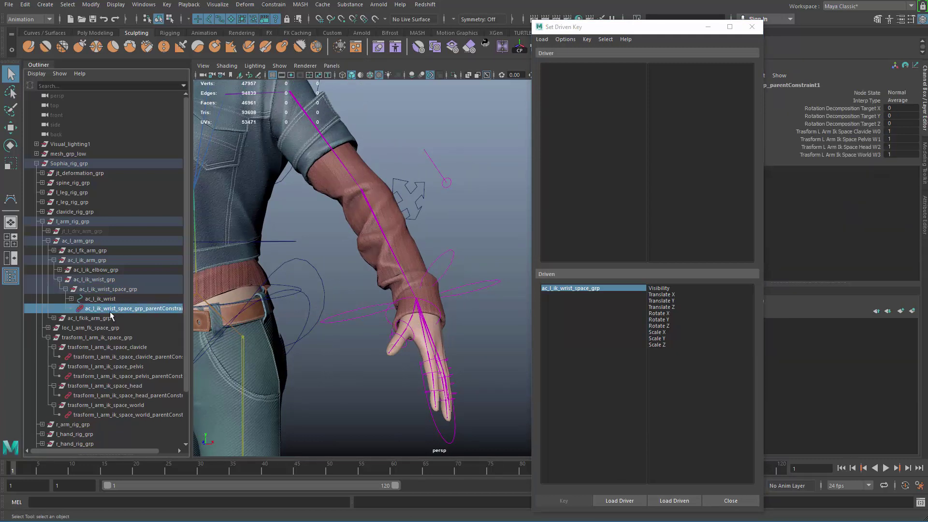
left_click(674, 500)
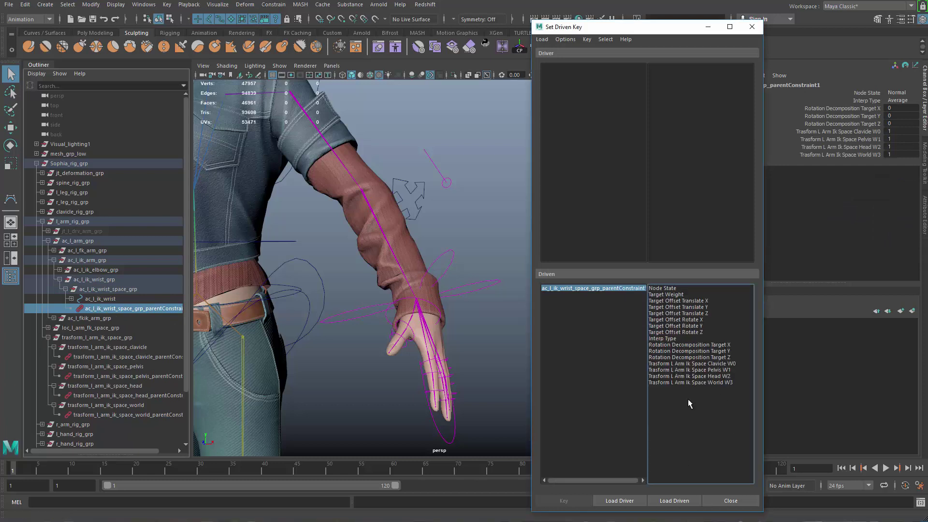
left_click_drag(480, 266, 499, 311)
left_click(639, 501)
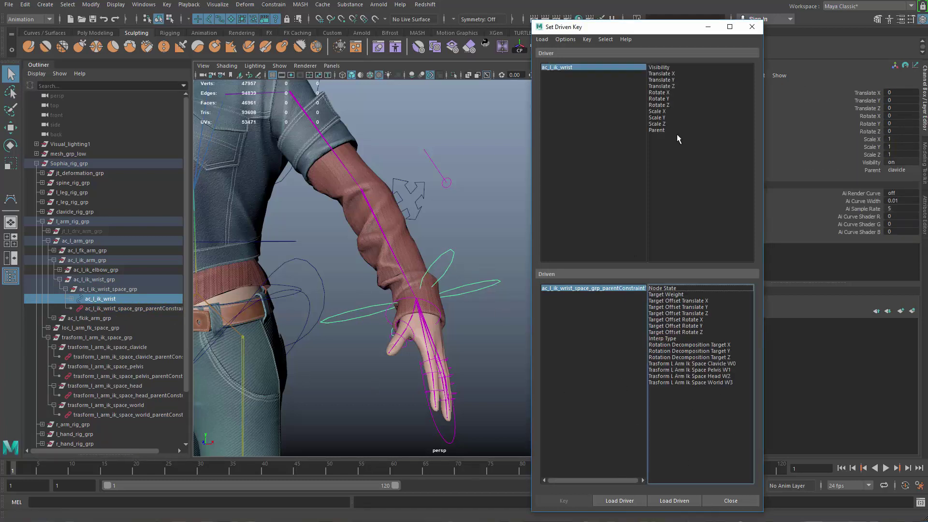
Choose Parent as the driving attribute and the four IK space weights W0 to W3 as driven, and set a key
left_click(658, 130)
left_click_drag(718, 363, 723, 386)
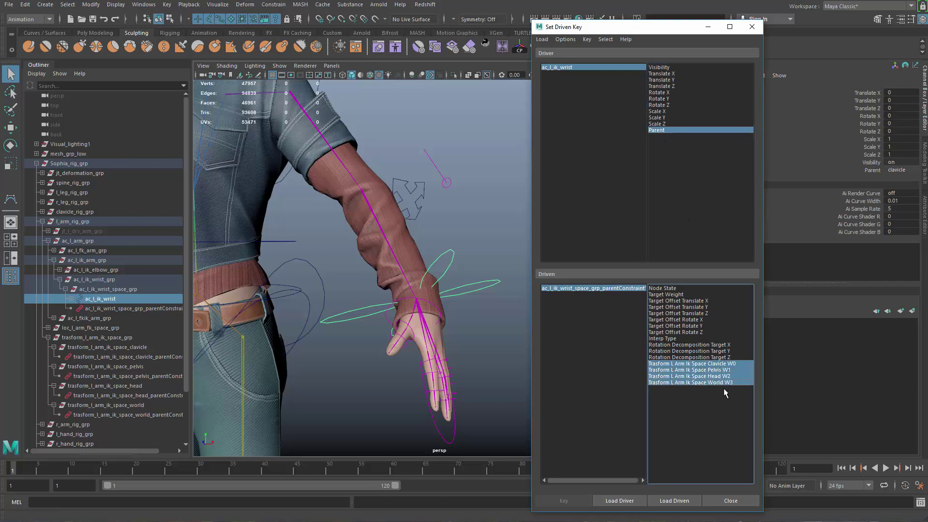
left_click(574, 501)
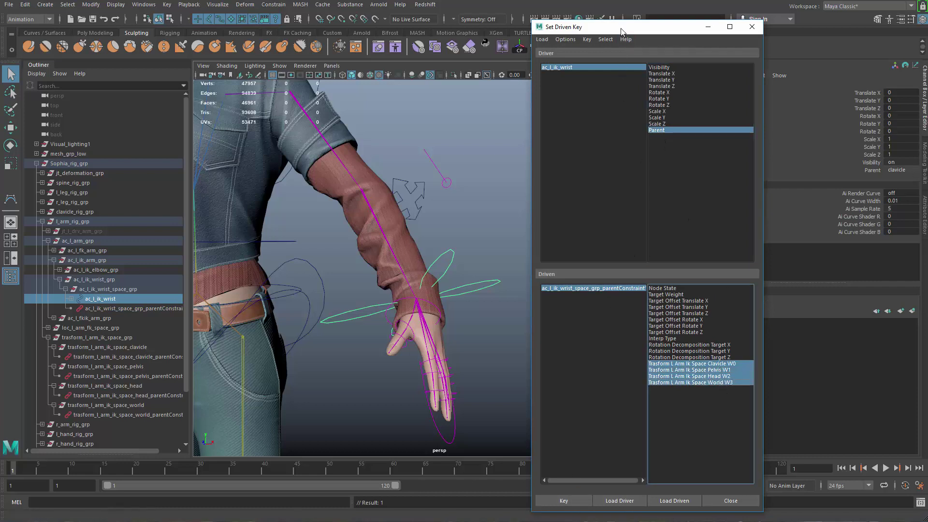
Set the constraint's Pelvis, Head and World weights to 0 and key them for the clavicle option
left_click_drag(621, 31, 561, 37)
left_click(547, 294)
left_click_drag(900, 140, 900, 157)
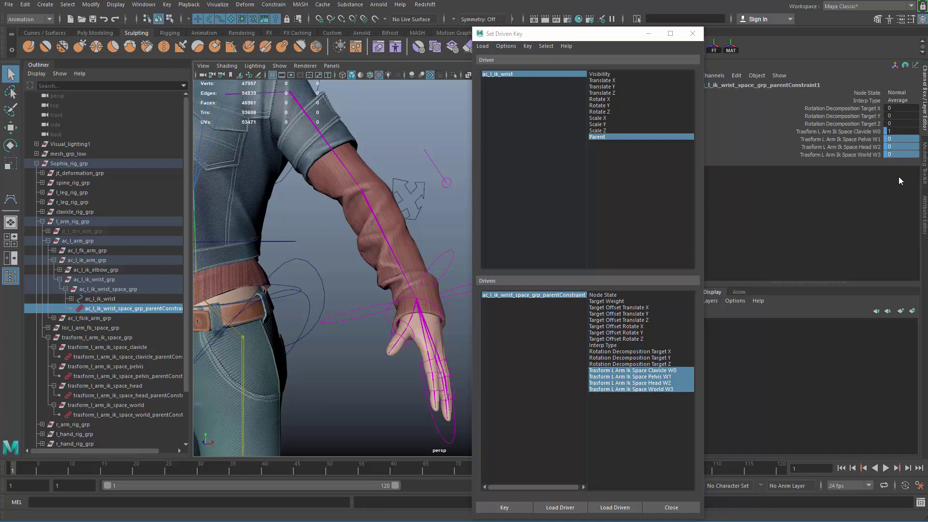
left_click(504, 507)
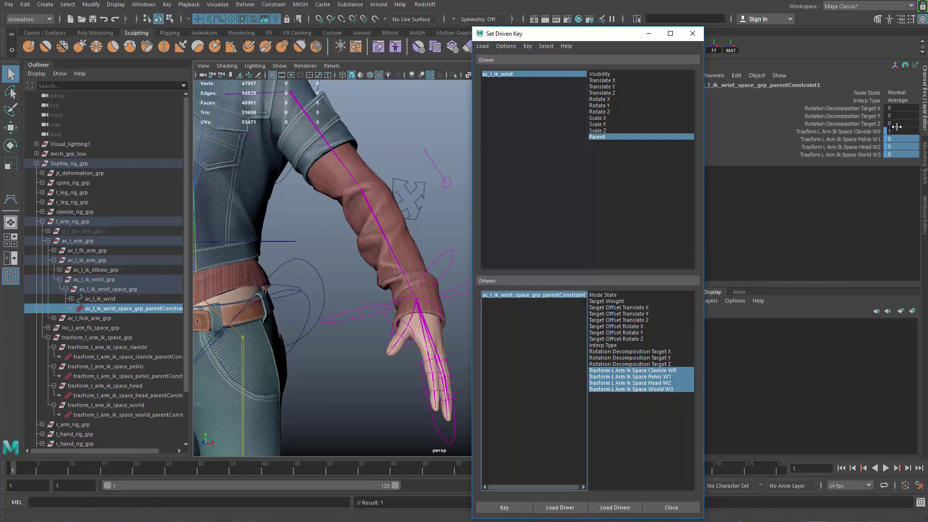
Switch the wrist's Parent attribute to pelvis, set the Pelvis weight to 1 and the Clavicle weight to 0, and key it
left_click(553, 74)
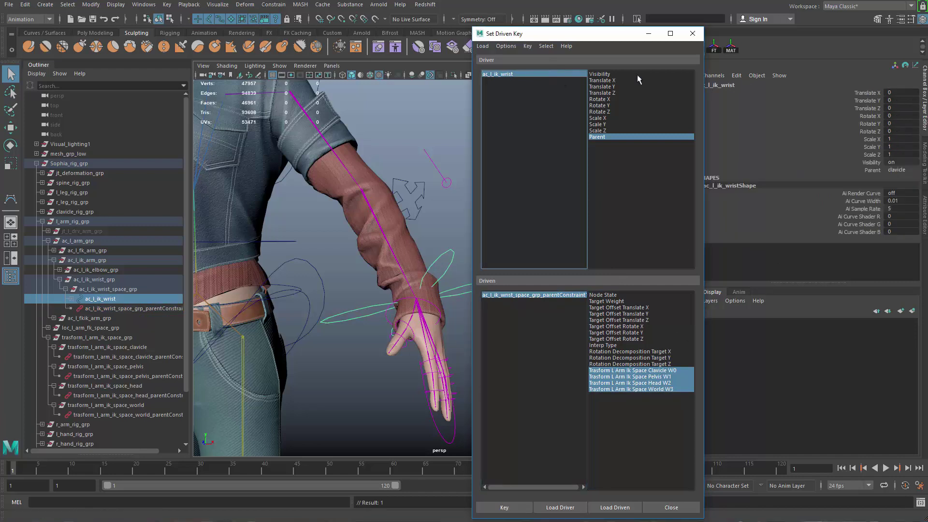
left_click(908, 172)
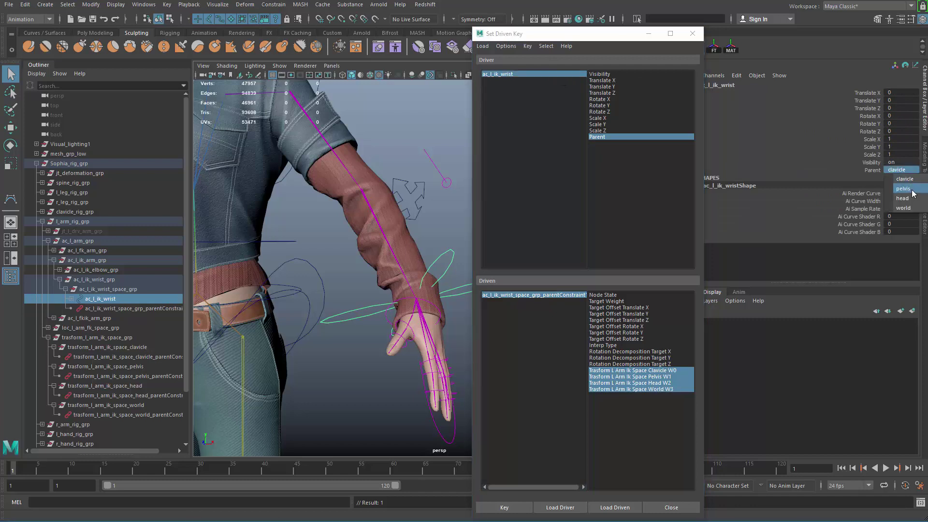
left_click(911, 191)
left_click(562, 296)
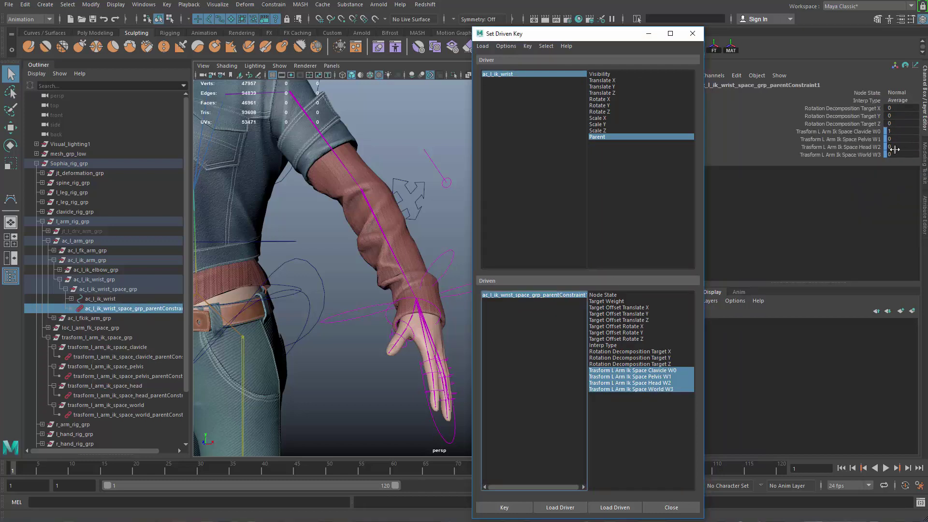
left_click(899, 138)
type("1")
left_click(901, 131)
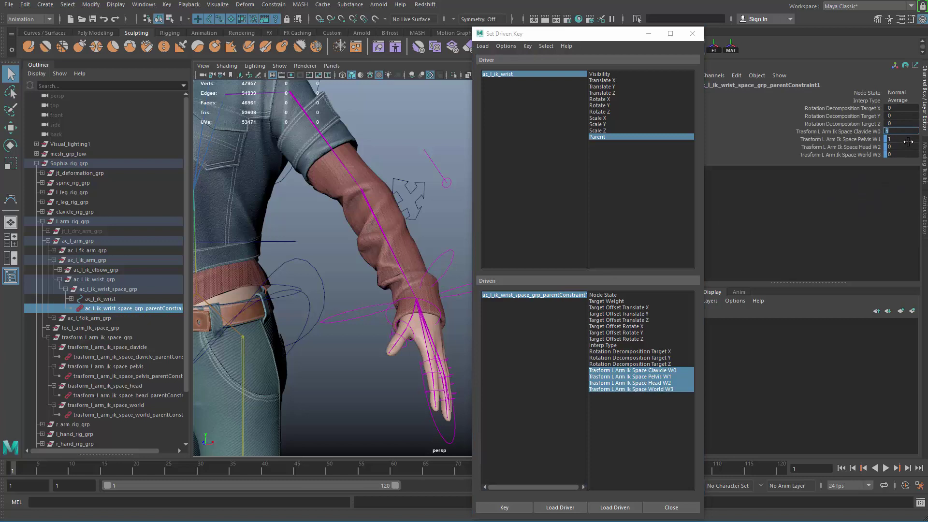
key("Return")
left_click(511, 506)
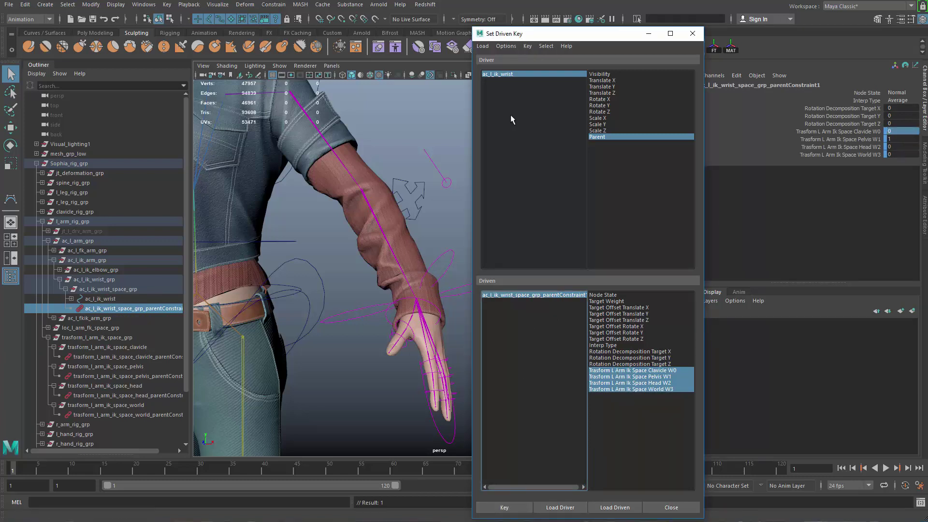
Switch the wrist's Parent attribute to head, set the Head weight to 1 and the Pelvis weight to 0, and key it
left_click(520, 75)
left_click(901, 171)
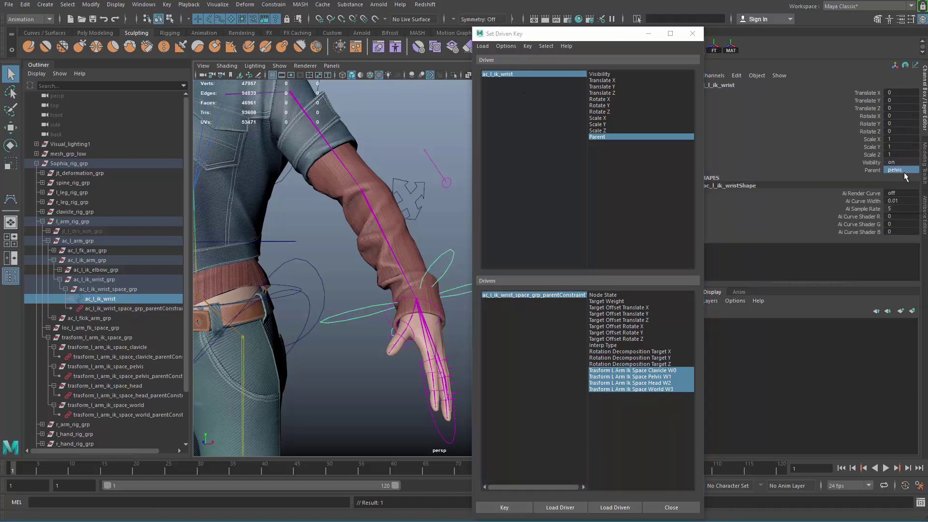
left_click(910, 201)
left_click(570, 296)
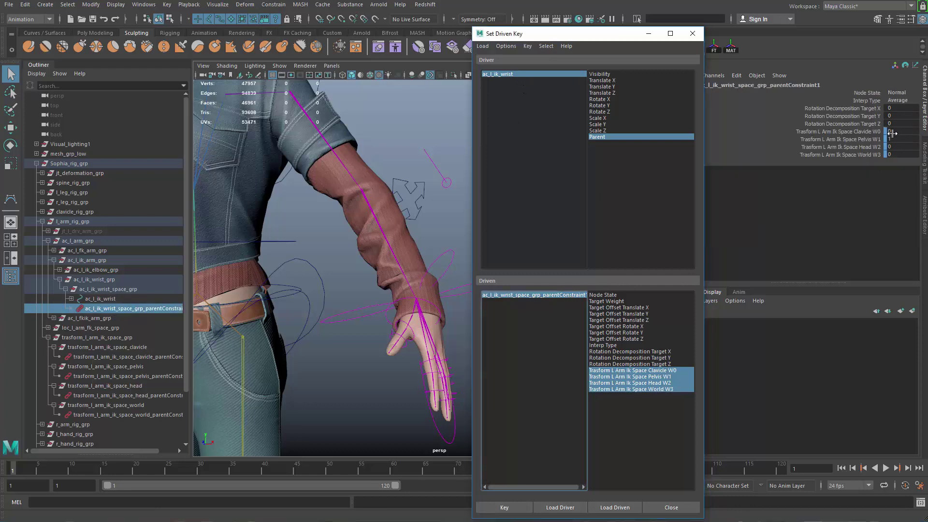
left_click(898, 146)
type("1")
left_click(905, 139)
type("0")
key("Return")
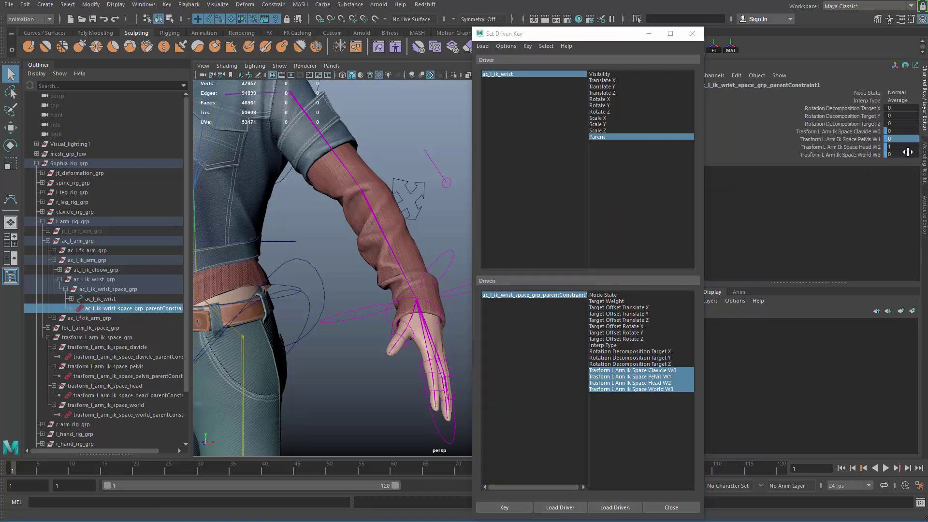
left_click(507, 507)
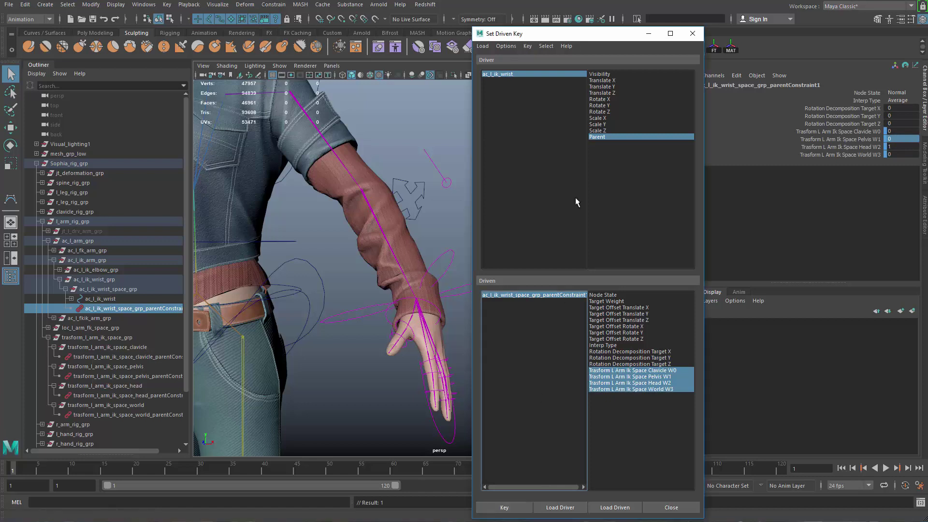
Switch the wrist's Parent attribute to world, set the World weight to 1 and the Head weight to 0, and key it
left_click(561, 75)
left_click(902, 170)
left_click(908, 209)
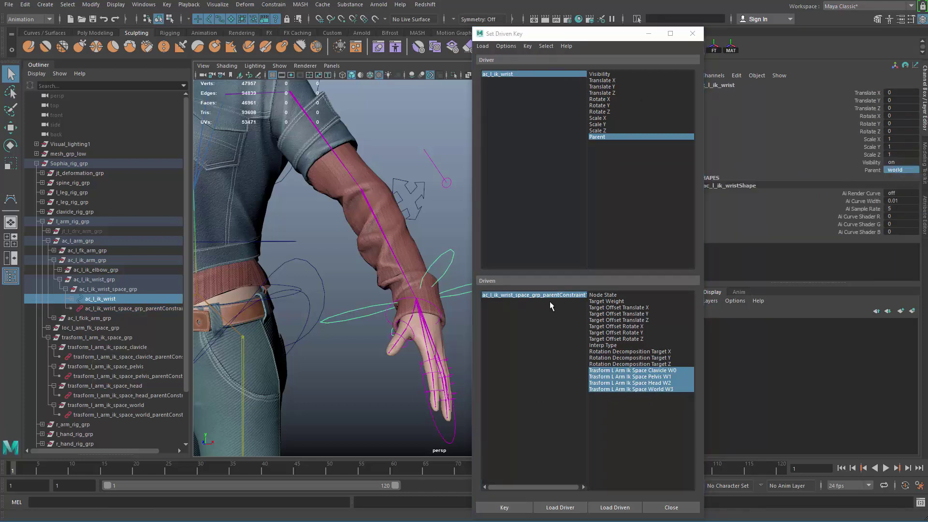
left_click(534, 295)
left_click(898, 155)
left_click(895, 148)
type("0")
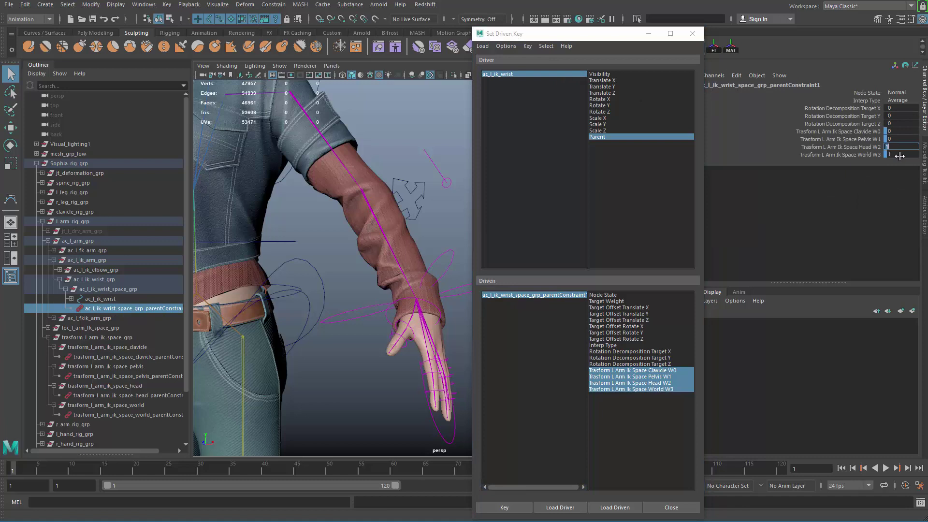
key("Return")
left_click(515, 506)
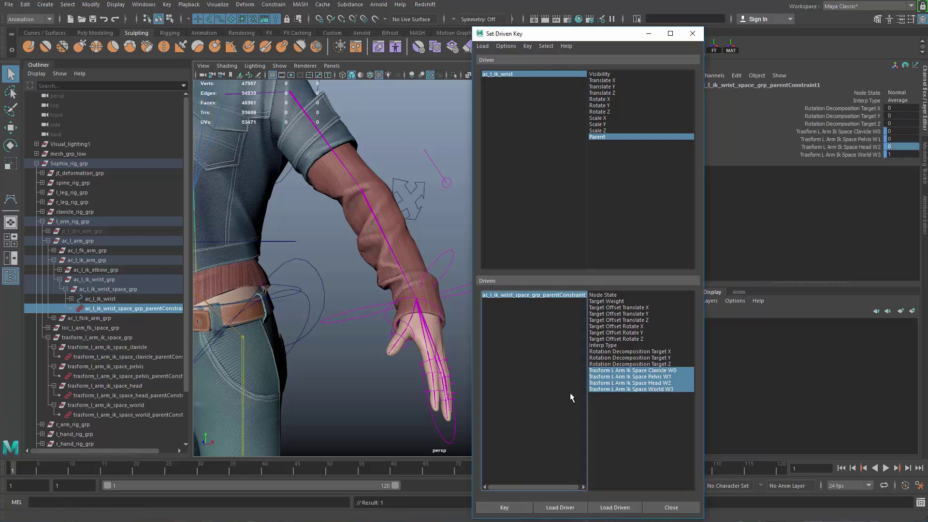
Minimize the Set Driven Key window and select the left IK wrist control ac_l_ik_wrist
left_click_drag(611, 37, 667, 10)
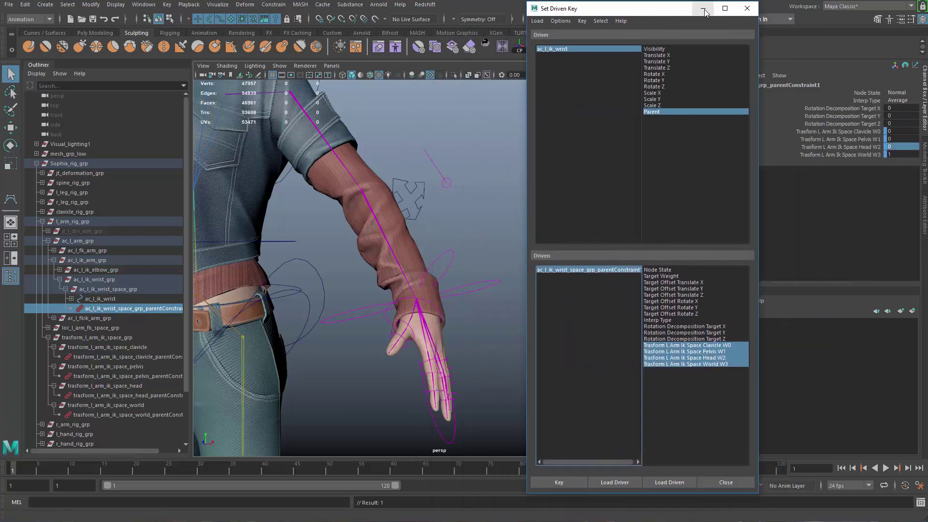
left_click(704, 8)
left_click(523, 337)
left_click_drag(494, 273, 517, 311)
middle_click_drag(619, 278, 673, 226, "alt")
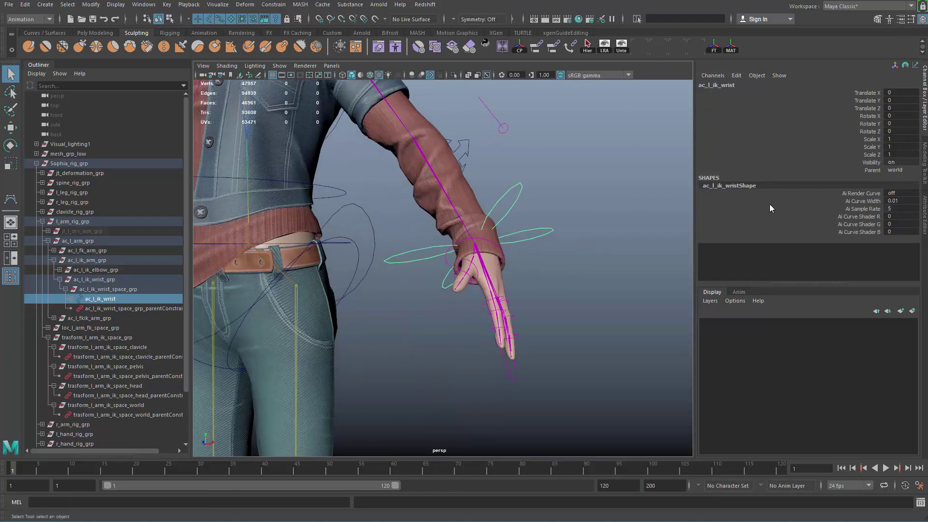
Try moving ac_master_mover to test the left wrist's world-space parenting, and undo the move
right_click_drag(689, 236, 445, 359, "alt")
middle_click_drag(445, 358, 476, 335, "alt")
middle_click_drag(521, 397, 526, 359, "alt")
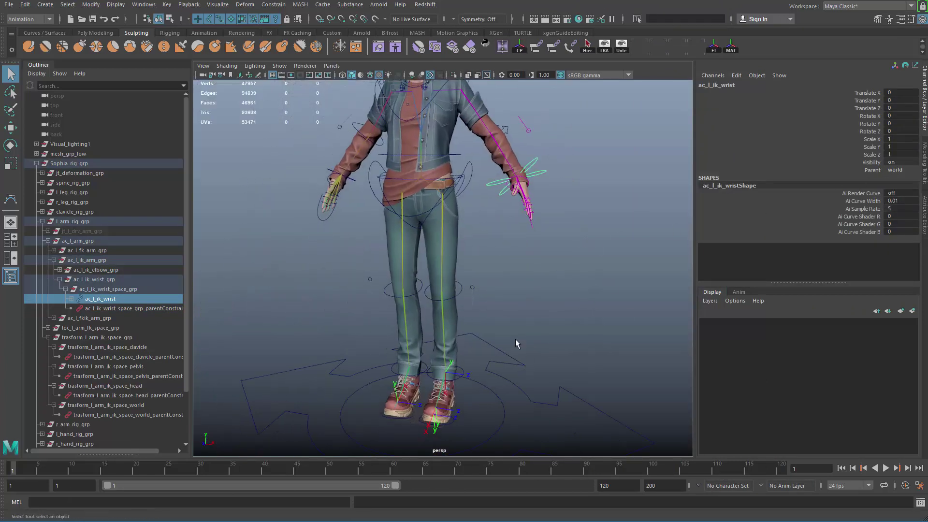
left_click(518, 391)
key("w")
left_click_drag(423, 409, 379, 425)
left_click_drag(570, 145, 498, 184, "alt")
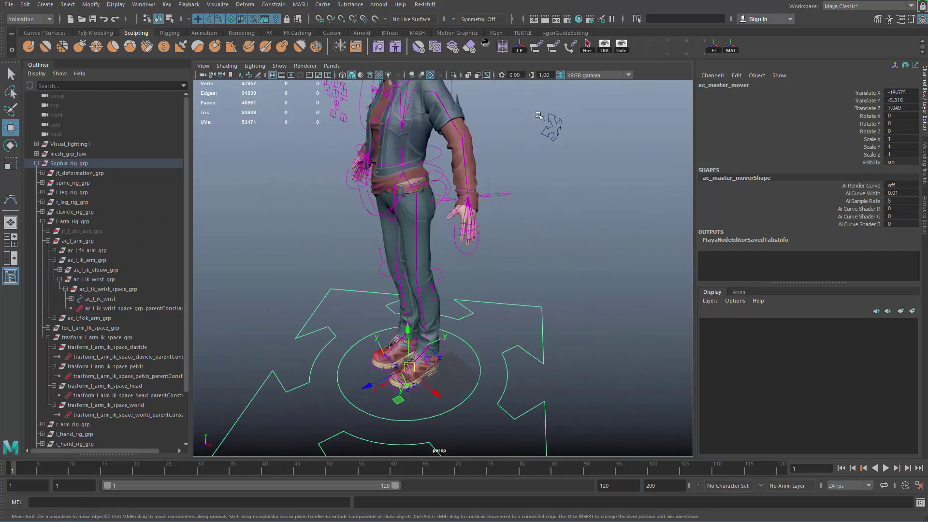
left_click(556, 124)
left_click_drag(563, 321, 616, 292, "alt")
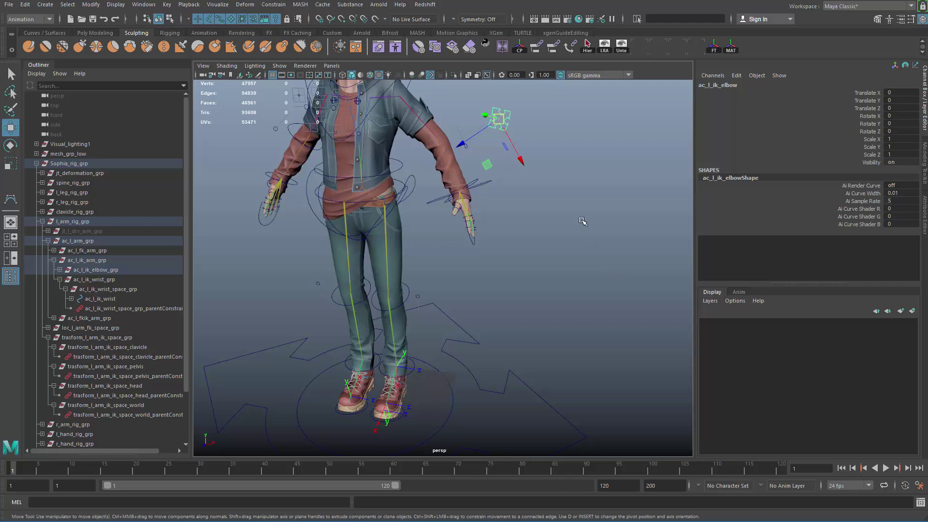
key("ctrl+z")
key("ctrl+z")
Try moving the left IK wrist control freely to test the arm, and undo the move
left_click_drag(513, 261, 546, 272, "alt")
right_click_drag(546, 273, 593, 307, "alt")
left_click_drag(592, 307, 554, 303, "alt")
key("q")
left_click(564, 207)
left_click(564, 217)
key("w")
middle_click_drag(565, 220, 576, 292, "alt")
right_click_drag(577, 291, 604, 312, "alt")
middle_click_drag(607, 268, 598, 210)
key("ctrl+z")
right_click_drag(598, 210, 532, 237, "alt")
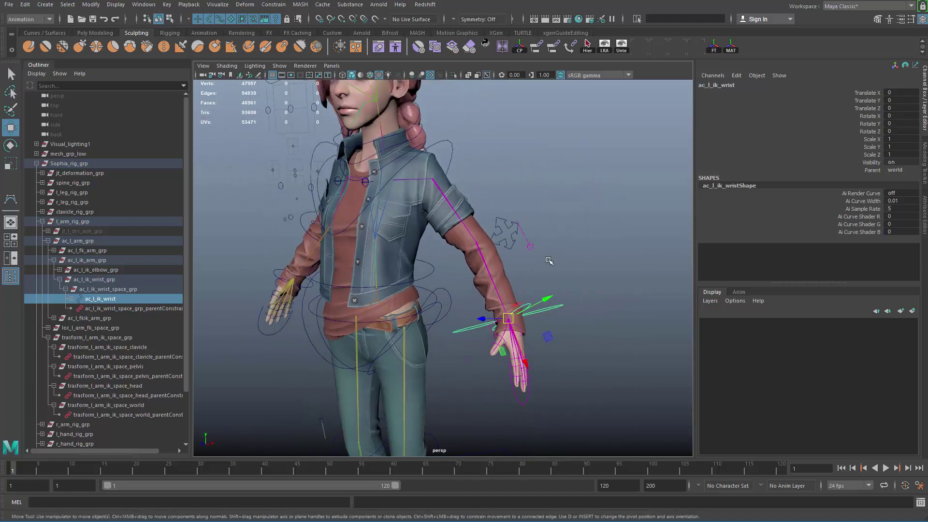
Add a keyable Boolean attribute named follow_wrist to the left elbow control ac_l_ik_elbow
left_click_drag(501, 232, 507, 236)
middle_click_drag(556, 313, 507, 285, "alt")
right_click_drag(508, 286, 600, 290, "alt")
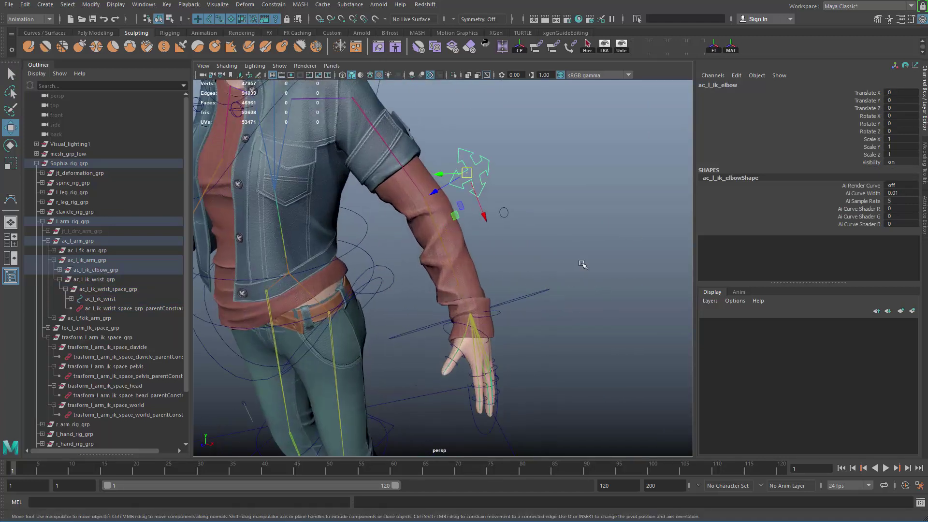
middle_click_drag(645, 189, 632, 237, "alt")
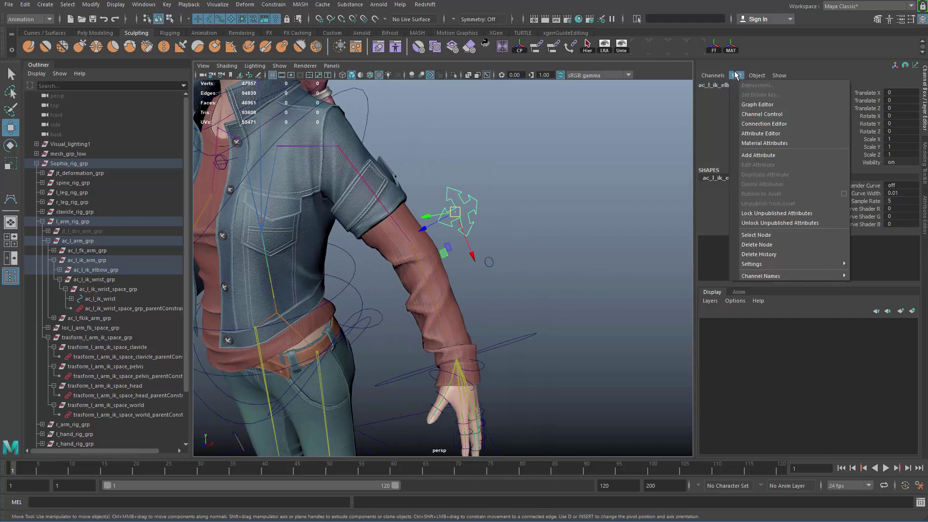
left_click(768, 155)
left_click_drag(529, 115, 577, 101)
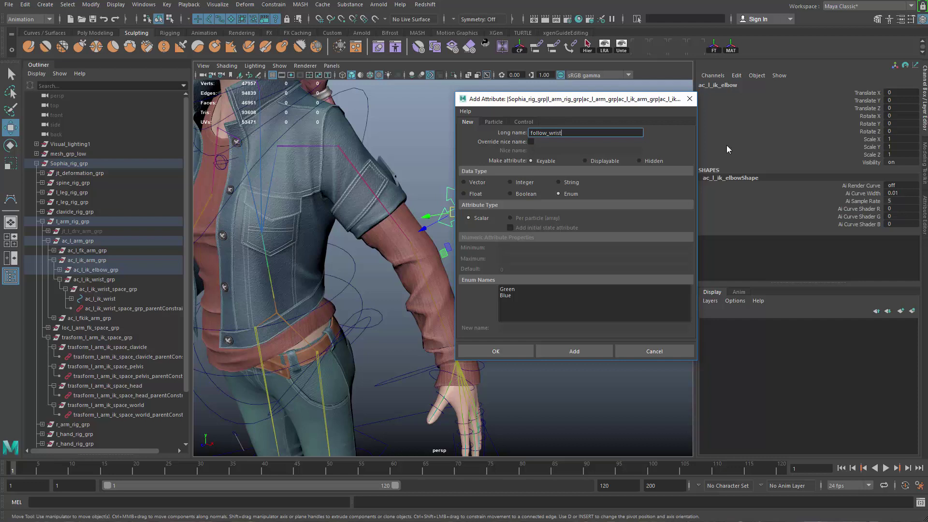
left_click(526, 195)
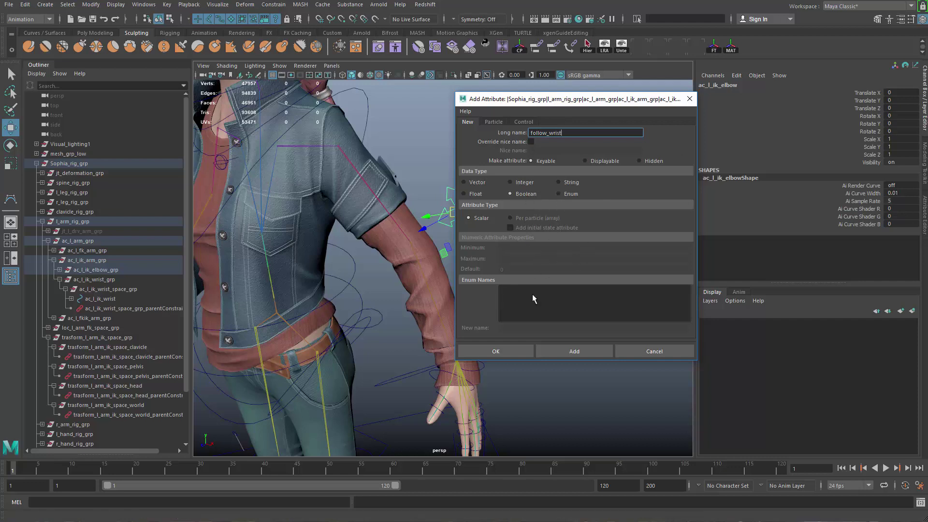
left_click(571, 352)
left_click(902, 170)
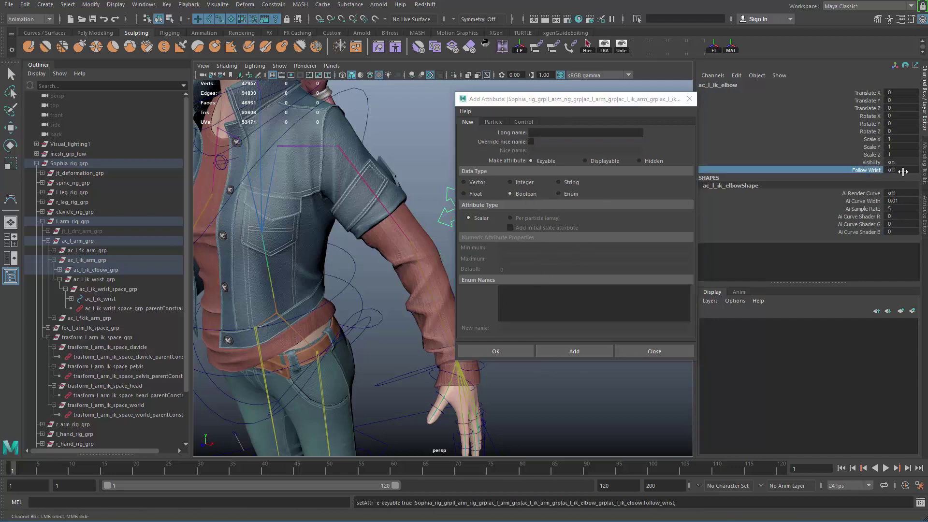
left_click(689, 100)
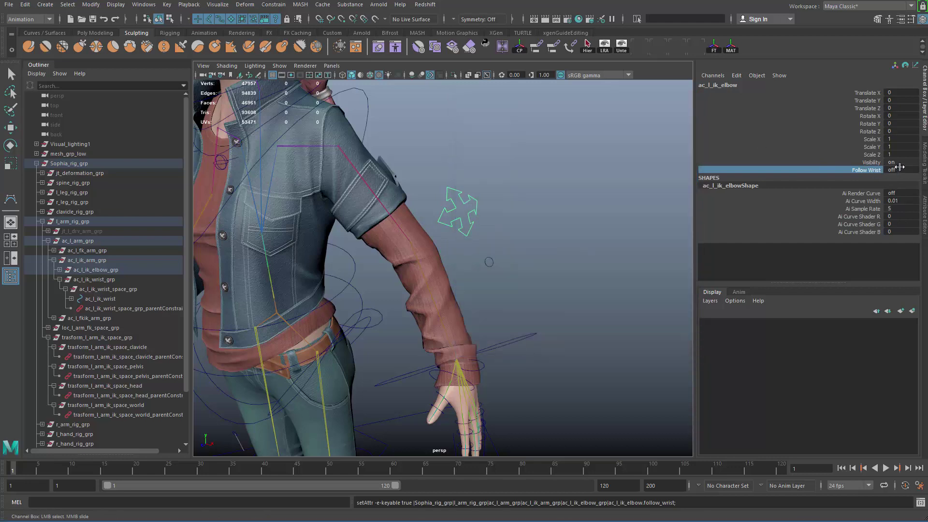
left_click(900, 170)
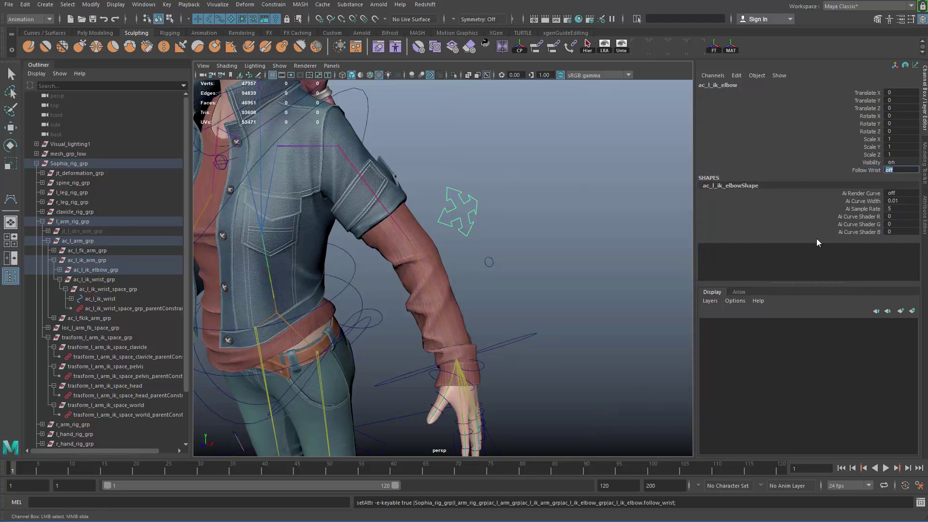
Collapse ac_l_ik_wrist_grp and expand ac_l_ik_elbow_grp in the outliner to reach the elbow control
left_click(477, 345)
key("w")
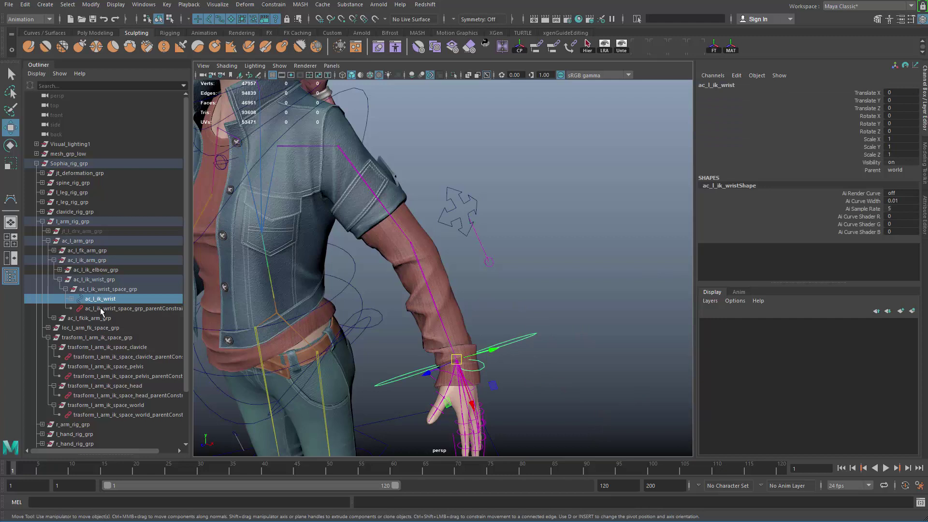
left_click(60, 280)
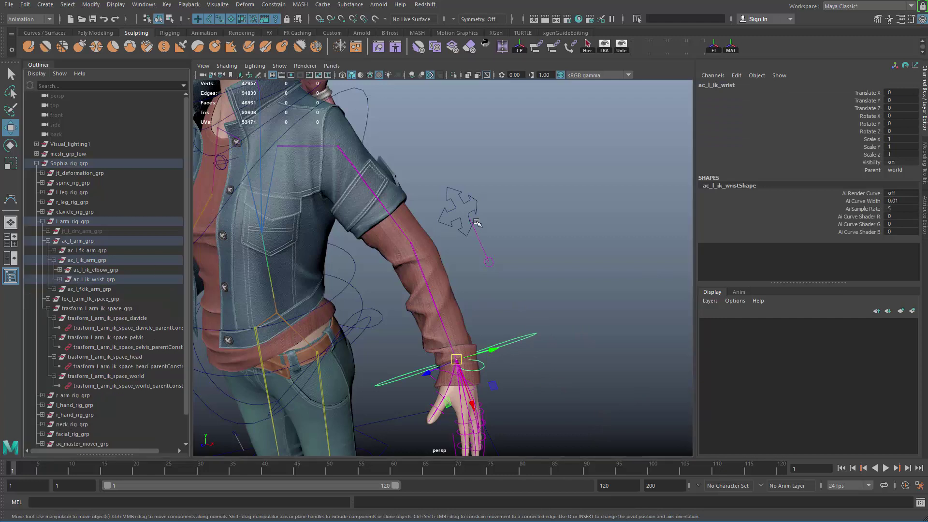
left_click(463, 194)
left_click(60, 270)
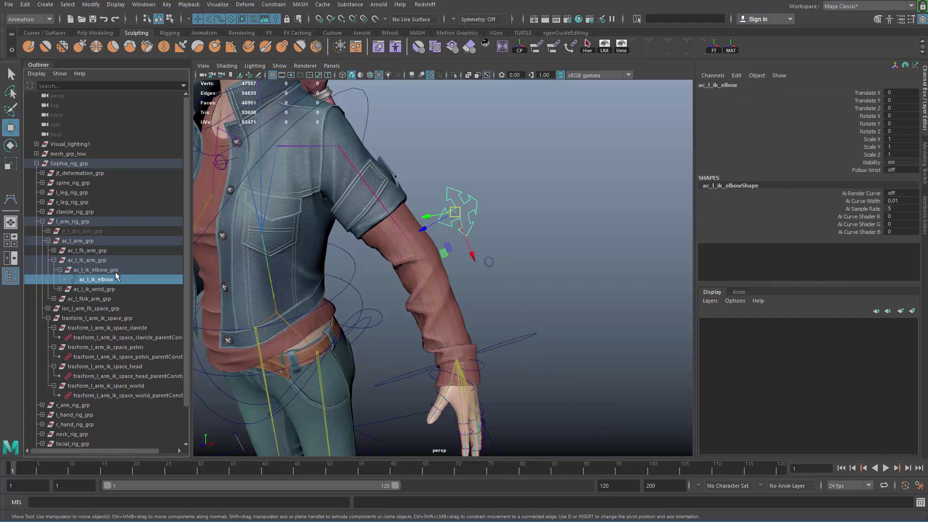
left_click(96, 270)
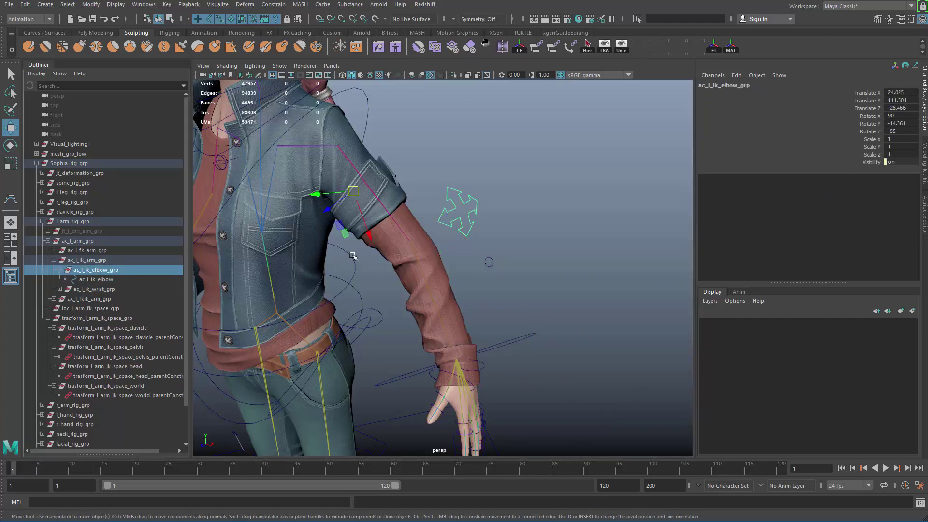
Group ac_l_ik_elbow under ac_l_ik_elbow_grp and rename the new group as ac_l_ik_elbow_follow_grp
left_click(122, 280)
key("ctrl+g")
double_click(103, 290)
key("ctrl+c")
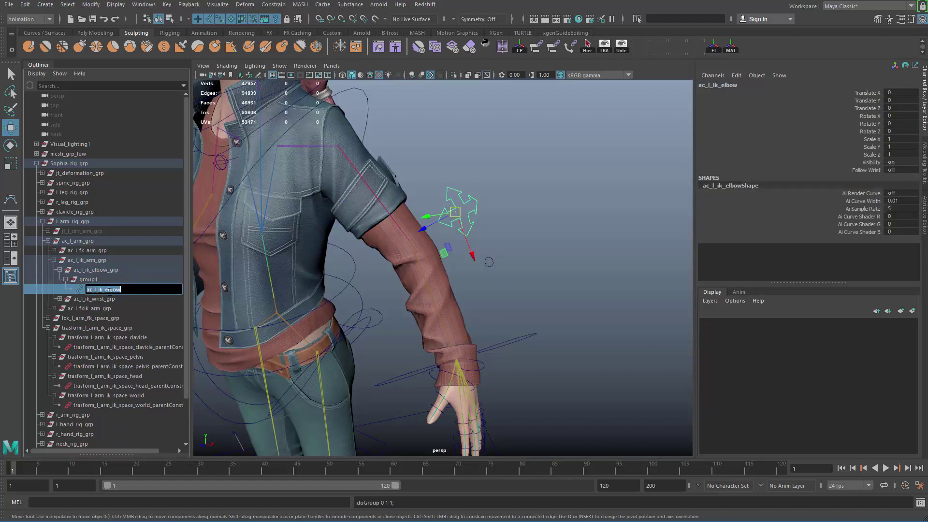
double_click(103, 279)
key("ctrl+v")
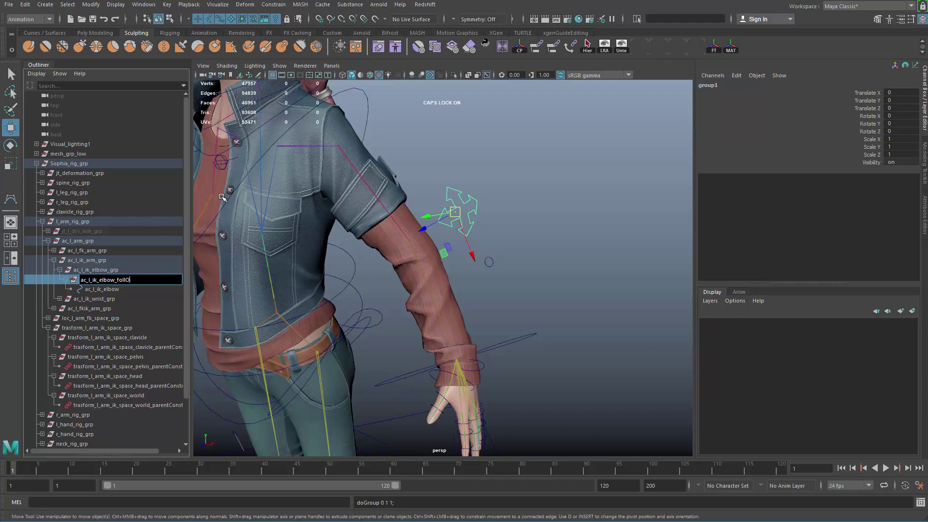
type("_follow_grp")
key("Return")
Parent-constrain ac_l_ik_elbow_follow_grp to the ac_l_ik_wrist control
middle_click_drag(532, 287, 555, 260, "alt")
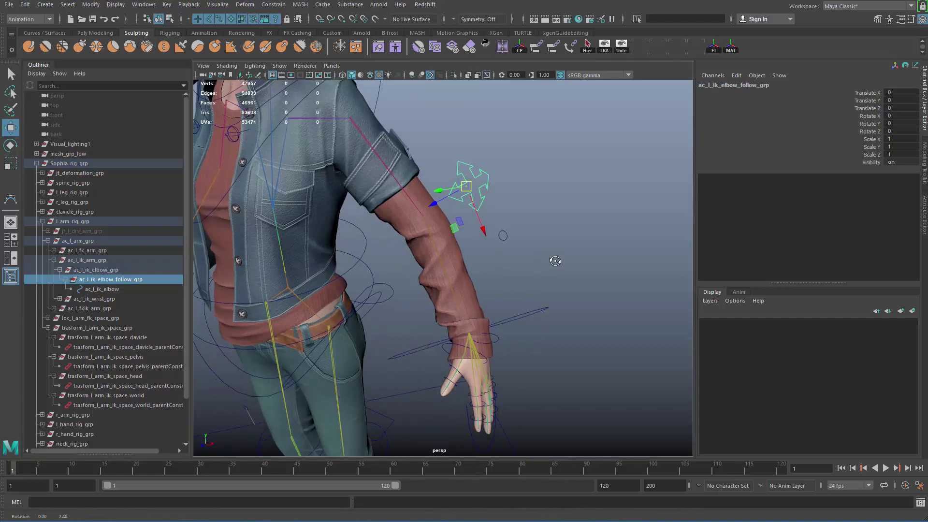
left_click_drag(555, 259, 555, 282, "alt")
left_click_drag(546, 355, 544, 330)
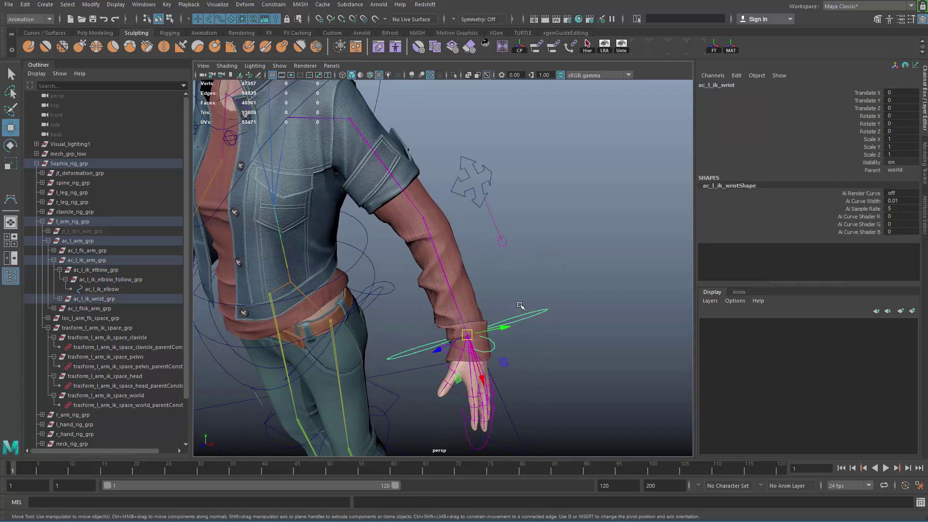
left_click(135, 282)
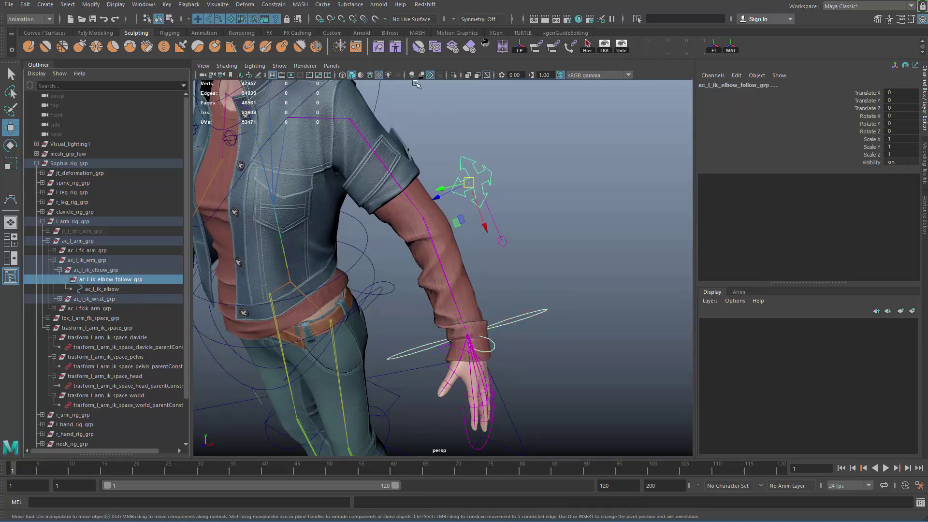
left_click(44, 19)
left_click(46, 39)
left_click(247, 5)
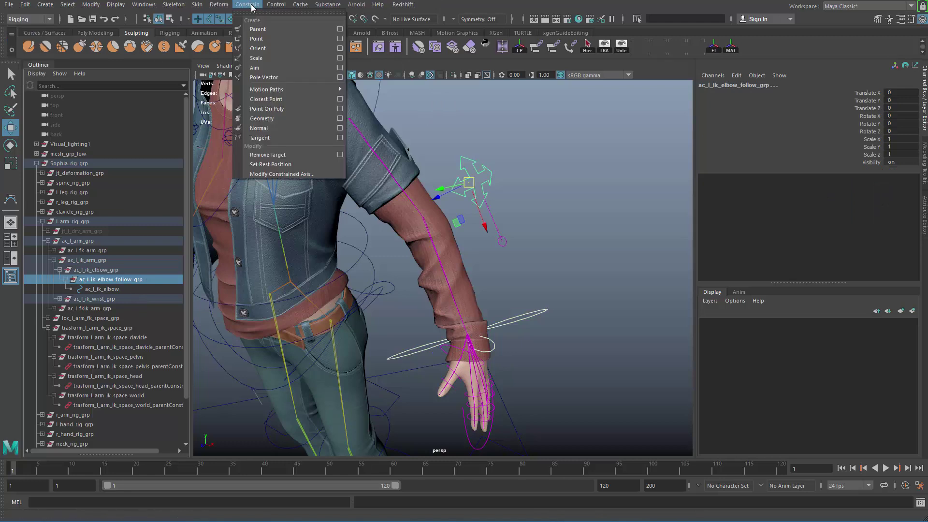
left_click(265, 31)
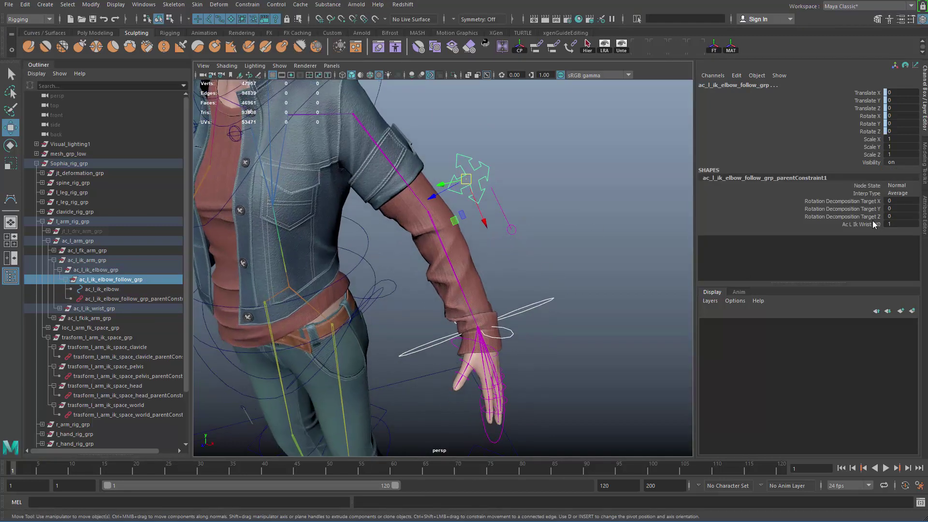
Graph ac_l_ik_elbow alone in a cleared Node Editor and show its full attribute list
left_click(874, 224)
left_click(482, 171)
key("w")
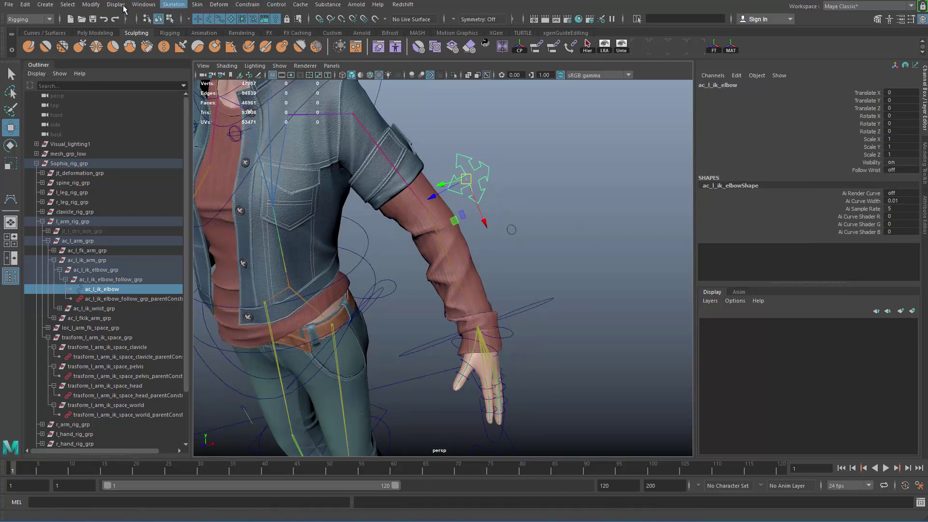
left_click(90, 5)
mouse_move(147, 5)
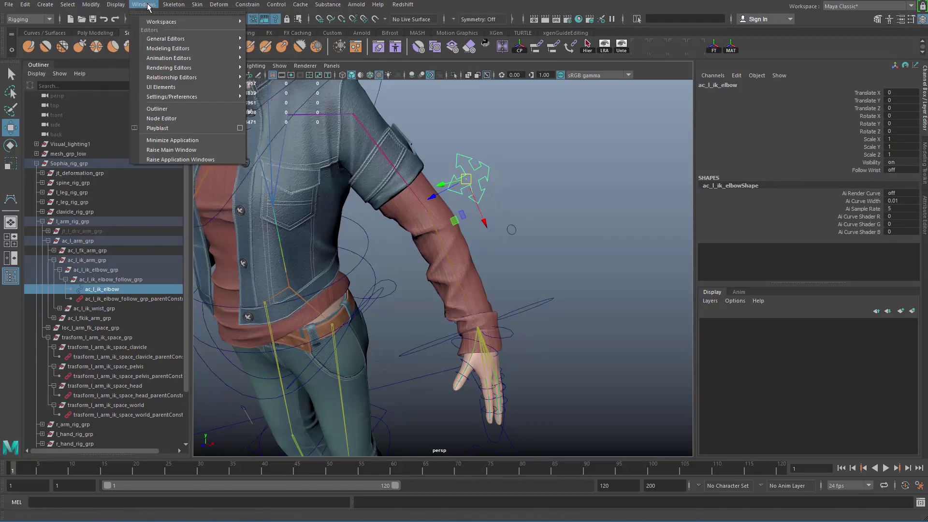
left_click(201, 118)
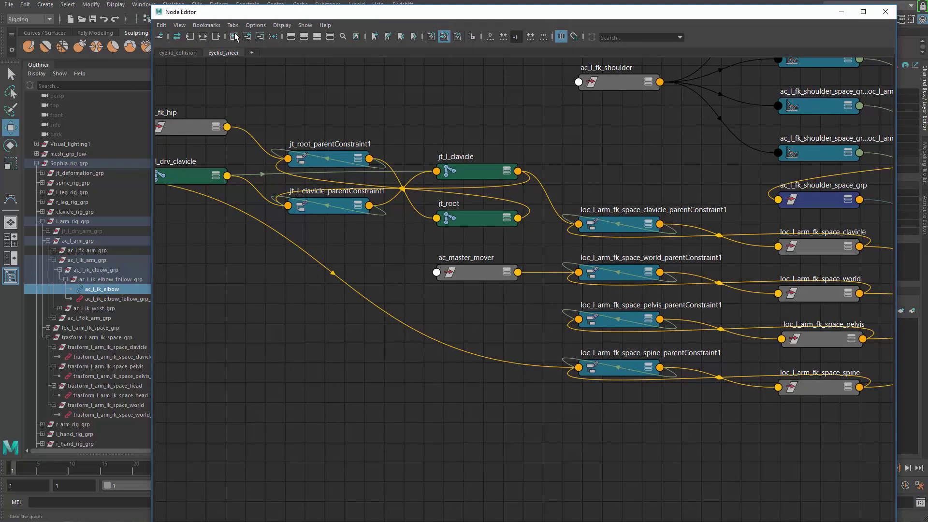
left_click(237, 35)
left_click(245, 39)
left_click_drag(544, 290, 404, 245)
key("3")
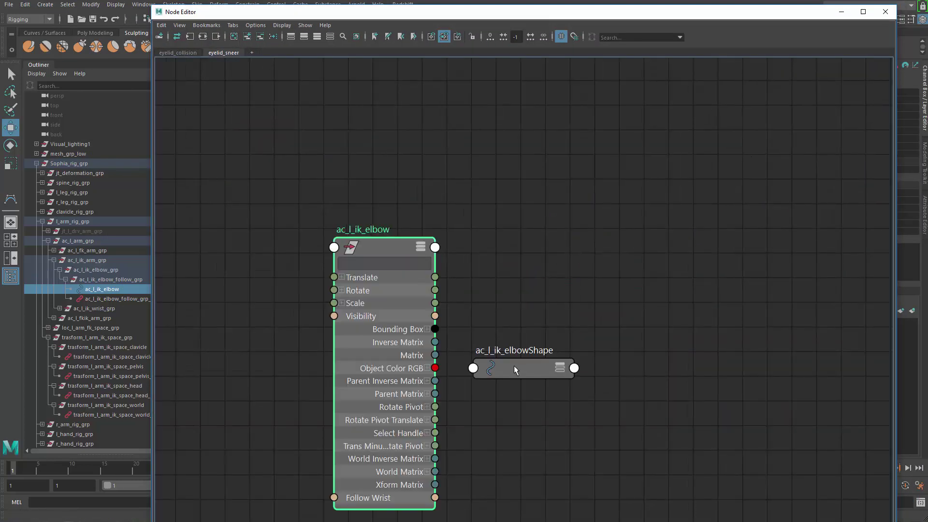
Add the ac_l_ik_elbow_follow_grp parent constraint to the graph and arrange it beside the ac_l_ik_elbow node
left_click_drag(517, 371, 624, 169)
left_click(114, 298)
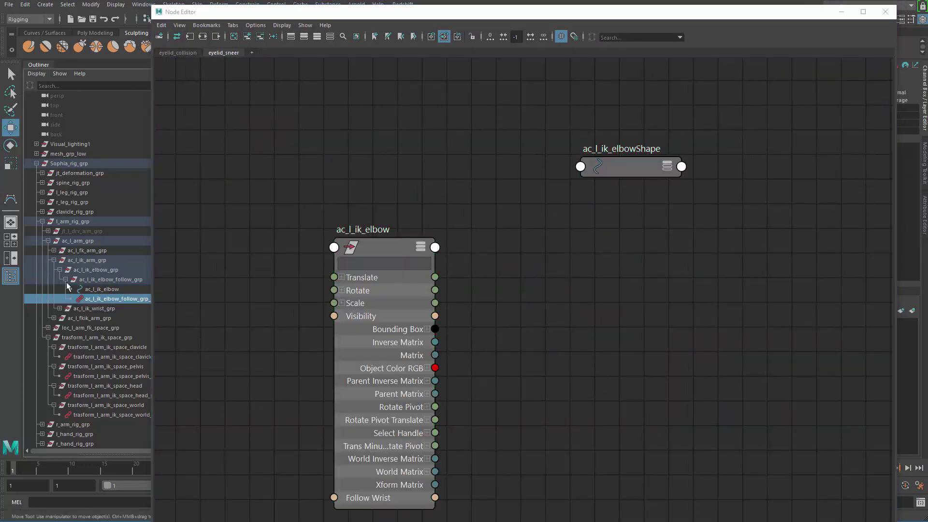
middle_click_drag(146, 291, 581, 292)
left_click_drag(634, 375, 586, 191)
left_click_drag(414, 416, 389, 273)
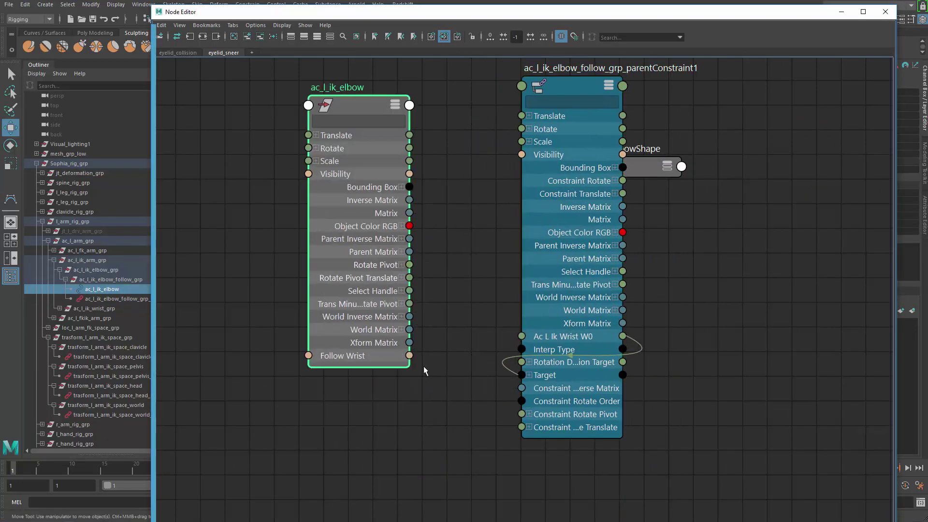
Connect the elbow's Follow Wrist attribute to the constraint's Ac L Ik Wrist W0 weight and minimize the Node Editor
left_click_drag(473, 266, 525, 334)
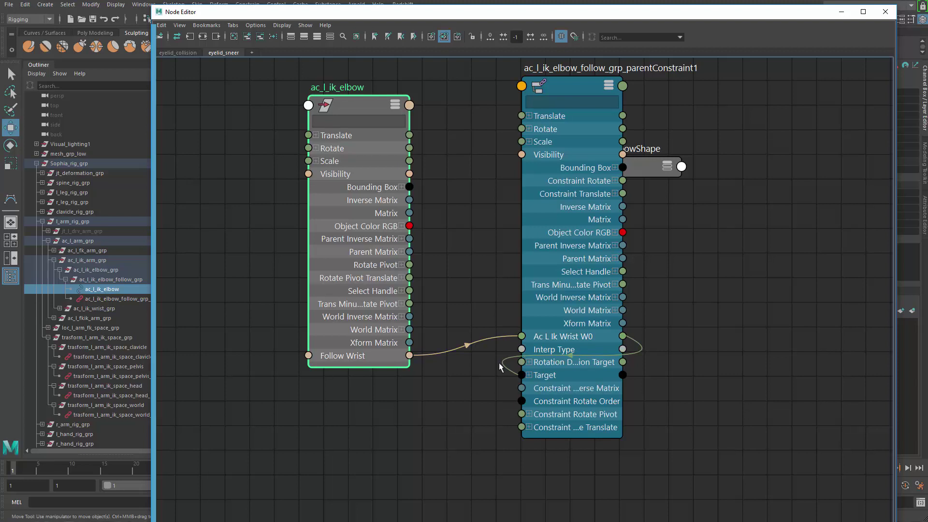
left_click_drag(543, 303, 537, 327)
left_click(841, 12)
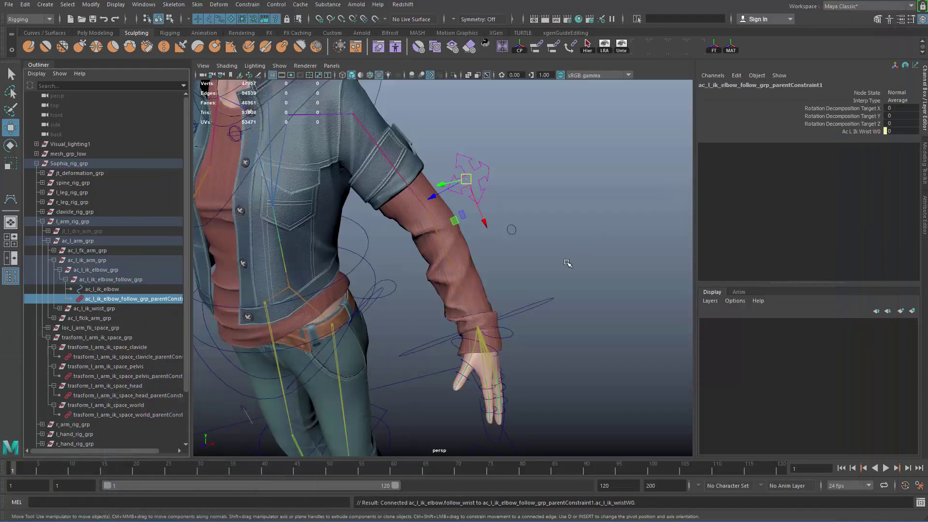
Try moving the ac_l_ik_wrist control upward with the elbow's Follow Wrist off, and undo the move
left_click(565, 263)
left_click(489, 173)
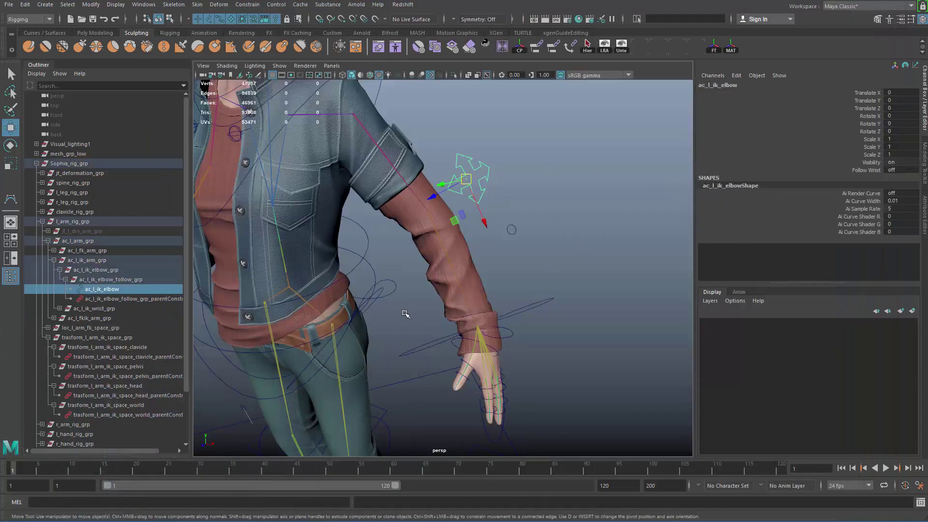
left_click(122, 298)
left_click(551, 305)
left_click_drag(478, 327, 491, 235)
key("ctrl+z")
Turn on Follow Wrist for ac_l_ik_elbow and test it with a short wrist move that is undone
left_click(489, 173)
left_click(876, 170)
left_click(537, 303)
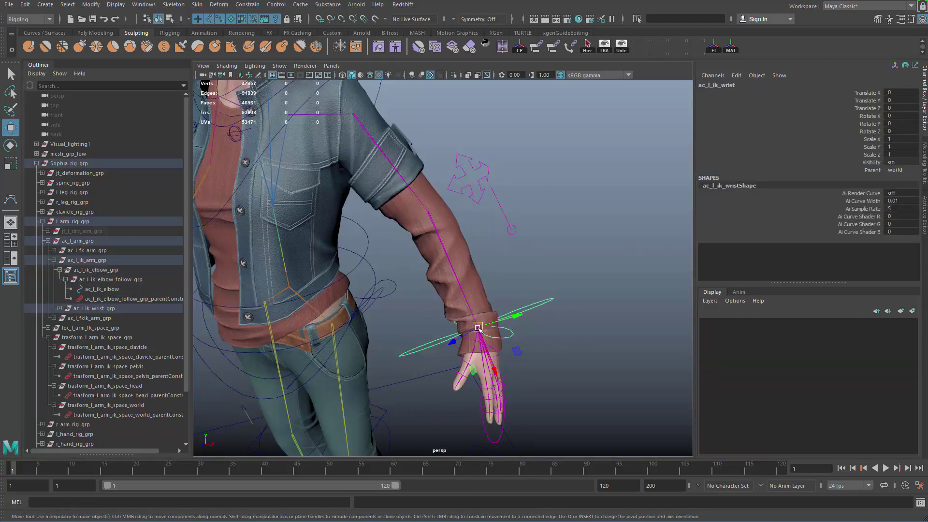
left_click_drag(478, 327, 485, 285)
key("ctrl+z")
Try another upward move of the left IK wrist from a rotated view, and undo it
left_click_drag(546, 278, 622, 257, "alt")
right_click_drag(621, 257, 471, 361, "alt")
left_click(540, 356)
left_click_drag(432, 381, 421, 299)
key("ctrl+z")
Set the Parent space of the ac_l_ik_wrist control to pelvis
middle_click_drag(501, 250, 503, 292, "alt")
right_click_drag(504, 292, 553, 246, "alt")
middle_click_drag(554, 247, 551, 227, "alt")
right_click_drag(551, 227, 583, 264, "alt")
left_click(581, 264)
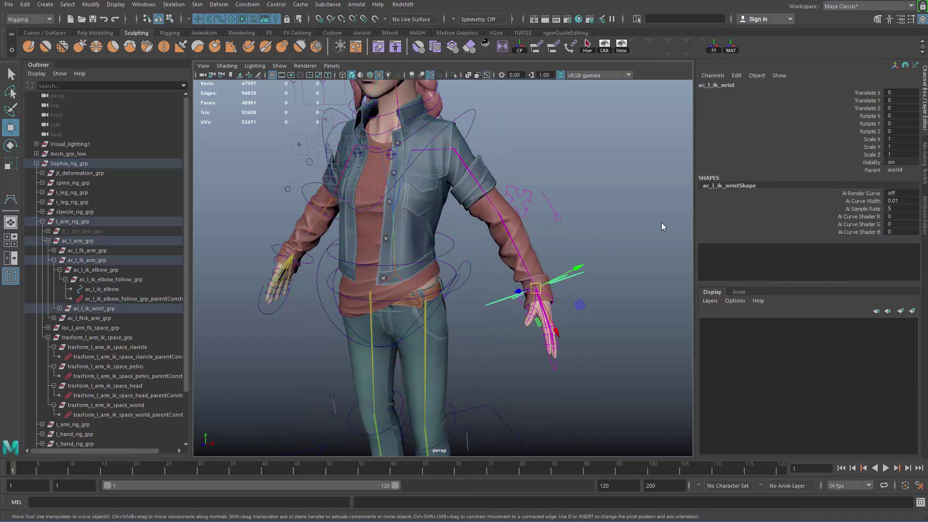
middle_click_drag(614, 193, 622, 227, "alt")
left_click(902, 171)
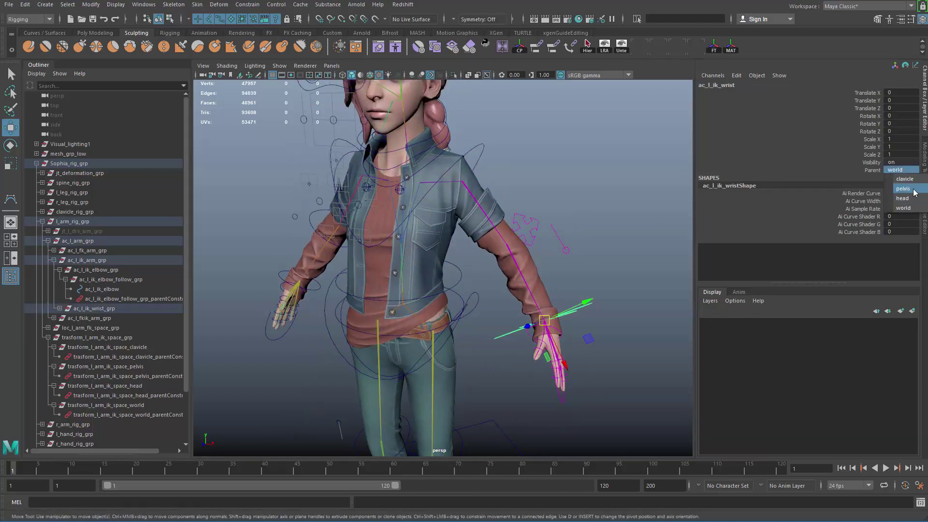
left_click(913, 191)
Try moving the whole rig with ac_master_mover to test the wrist's pelvis space, and undo the move
scroll(488, 329, "down", 5)
middle_click_drag(477, 326, 470, 265, "alt")
left_click(574, 424)
left_click_drag(430, 390, 454, 389)
key("ctrl+z")
Try rotating the ac_l_clavicle control to check the wrist in pelvis space, and undo the rotation
middle_click_drag(457, 262, 484, 322, "alt")
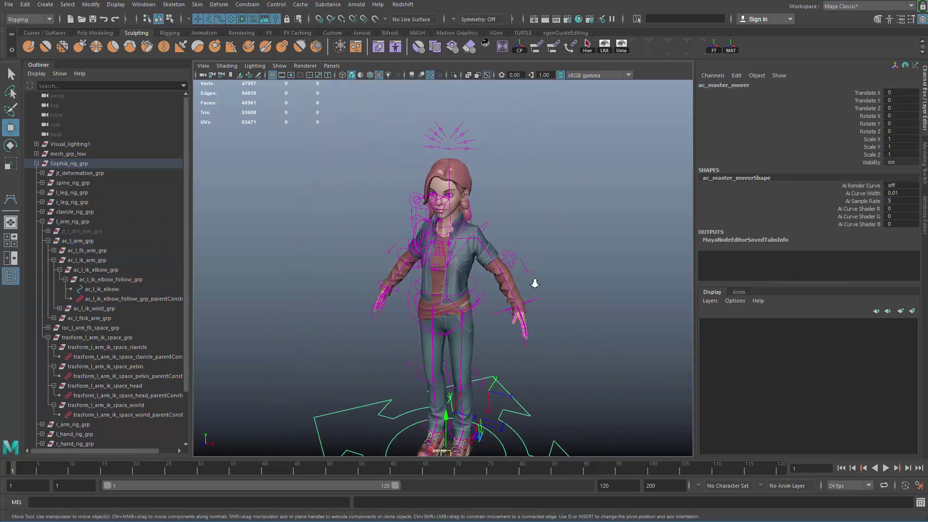
scroll(607, 283, "up", 6)
key("q")
left_click_drag(435, 204, 446, 220)
key("e")
left_click_drag(465, 181, 448, 163)
key("ctrl+z")
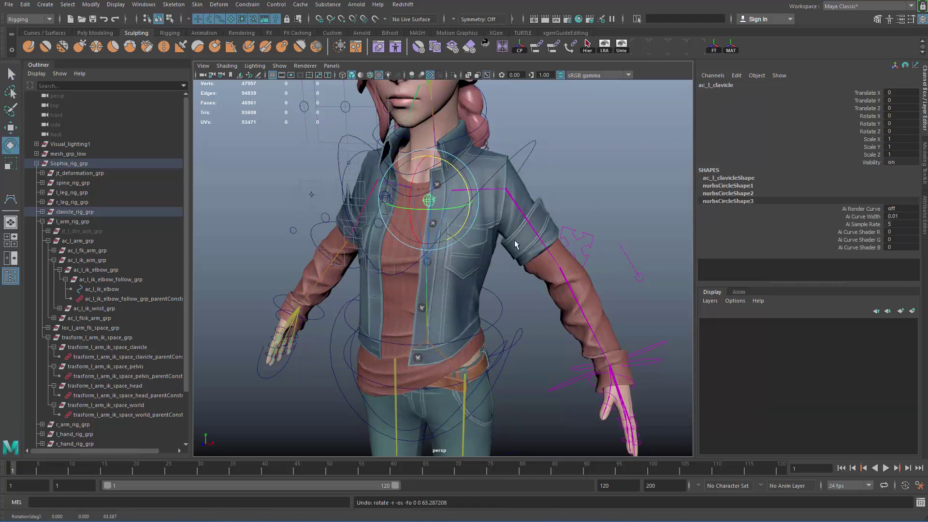
Try rotating the upper torso control to check that the IK hand stays in place, and undo the rotation
key("q")
left_click(526, 157)
key("e")
left_click_drag(454, 237, 483, 275)
key("ctrl+z")
Try rotating ac_fk_hip about 39 degrees around Z to test the pelvis-parented hand, and undo the rotation
key("q")
left_click_drag(515, 322, 535, 347)
middle_click_drag(460, 397, 458, 299, "alt")
key("e")
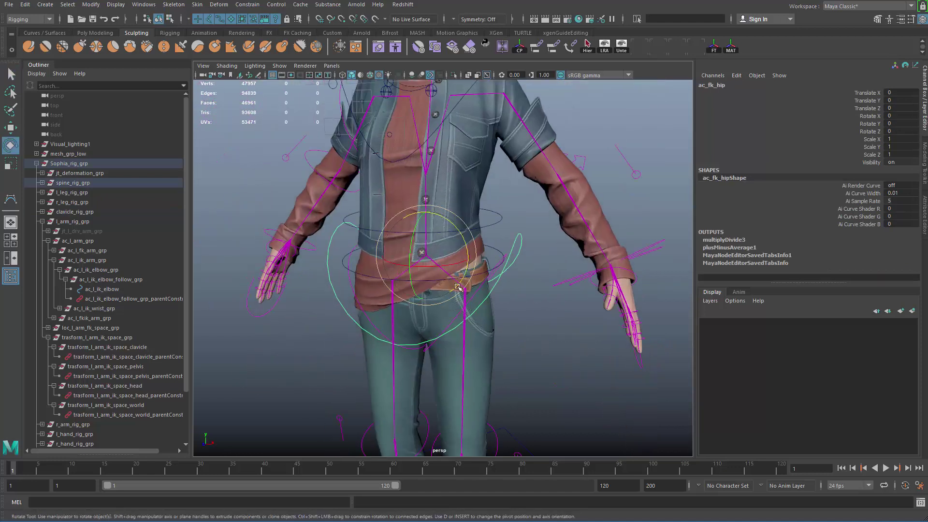
left_click_drag(457, 235, 462, 198)
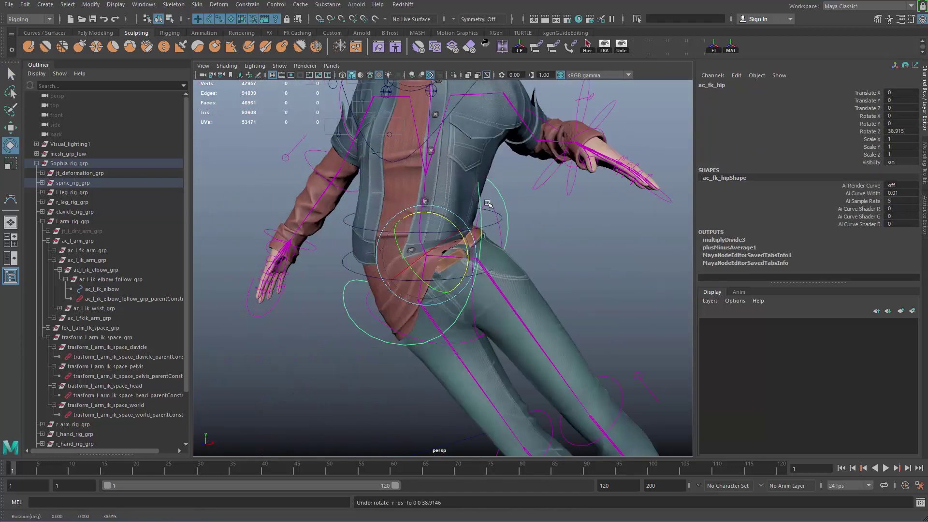
key("ctrl+z")
Move and rotate the left IK wrist control so the hand rests on the hip
key("q")
key("w")
left_click_drag(646, 238, 503, 257)
key("e")
left_click_drag(520, 289, 484, 278)
key("w")
Reposition ac_l_ik_elbow for the hand-on-hip pose, offsetting it about 3, 3.9 and -13.4 units in X, Y and Z
left_click_drag(542, 286, 466, 265, "alt")
left_click(590, 378)
left_click_drag(563, 378, 487, 377, "alt")
middle_click_drag(480, 378, 496, 368, "alt")
left_click_drag(490, 350, 385, 300)
left_click_drag(358, 328, 469, 389, "alt")
middle_click_drag(467, 392, 506, 324, "alt")
Rotate the hip control to check that the posed hand follows the pelvis
key("q")
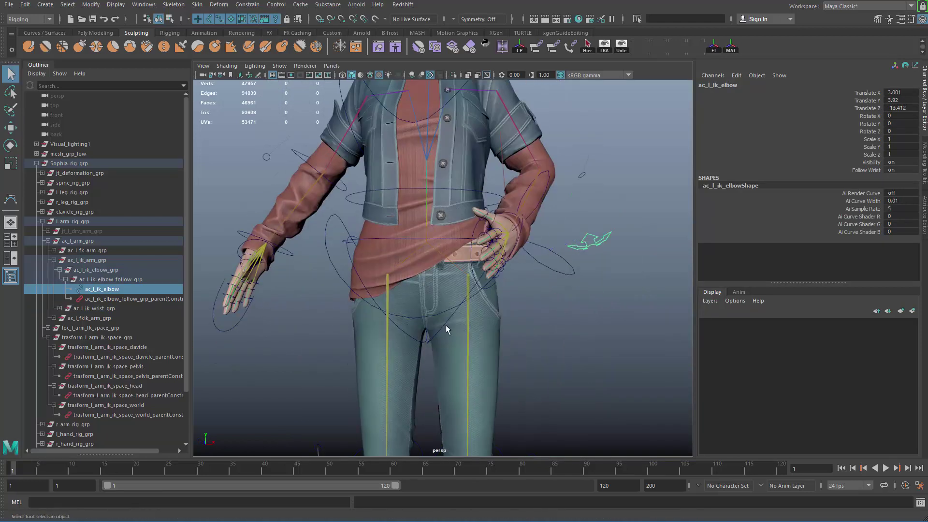
left_click(351, 288)
scroll(386, 300, "down", 4)
middle_click_drag(426, 293, 433, 323, "alt")
left_click_drag(433, 324, 401, 317, "alt")
key("e")
mouse_move(463, 248)
left_mouse_down()
mouse_move(471, 264)
mouse_move(454, 239)
mouse_move(472, 267)
mouse_move(449, 236)
mouse_move(470, 249)
mouse_move(452, 238)
left_mouse_up()
Undo the hip rotation, the elbow move and the hand-on-hip wrist pose
key("ctrl+z")
key("ctrl+z")
key("ctrl+z")
key("ctrl+z")
key("ctrl+z")
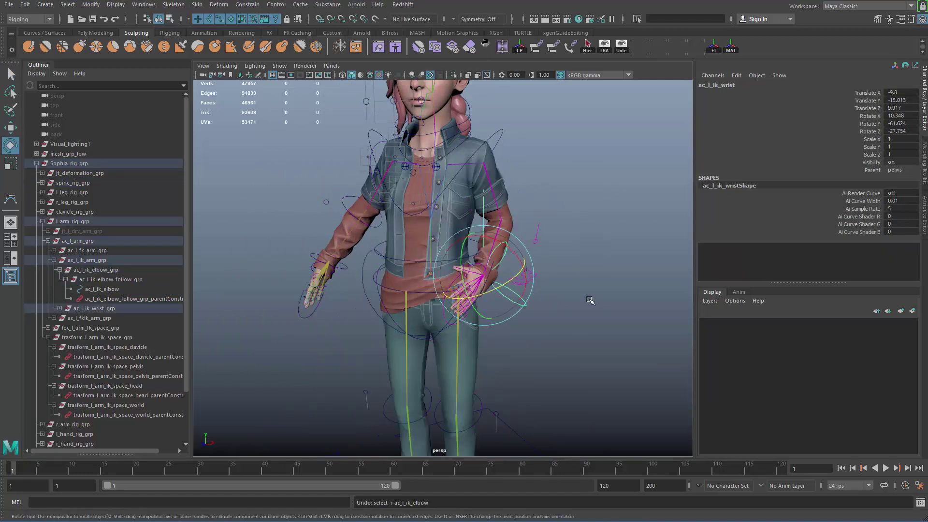
key("ctrl+z")
key("ctrl+z")
key("ctrl+z")
Raise the left IK wrist control toward the head and rotate the hand for a hand-behind-head pose
key("w")
left_click_drag(558, 280, 478, 121)
middle_click_drag(478, 121, 542, 236, "alt")
left_click_drag(541, 236, 471, 154, "alt")
key("e")
left_click_drag(485, 264, 501, 167)
left_click_drag(453, 266, 698, 251, "alt")
left_click_drag(452, 290, 536, 251, "alt")
Refine the wrist's position and rotation so the hand sits behind the head, undoing the last small move
key("w")
left_click_drag(380, 207, 383, 152)
left_click_drag(416, 212, 526, 223, "alt")
key("e")
left_click_drag(474, 208, 456, 170)
left_click_drag(508, 203, 401, 206)
key("w")
left_click_drag(388, 167, 362, 165)
key("ctrl+z")
Set the Parent space of the raised ac_l_ik_wrist control to head
key("e")
left_click_drag(401, 208, 580, 272, "alt")
middle_click_drag(563, 271, 516, 289, "alt")
right_click_drag(516, 289, 571, 292, "alt")
middle_click_drag(520, 274, 505, 265, "alt")
key("q")
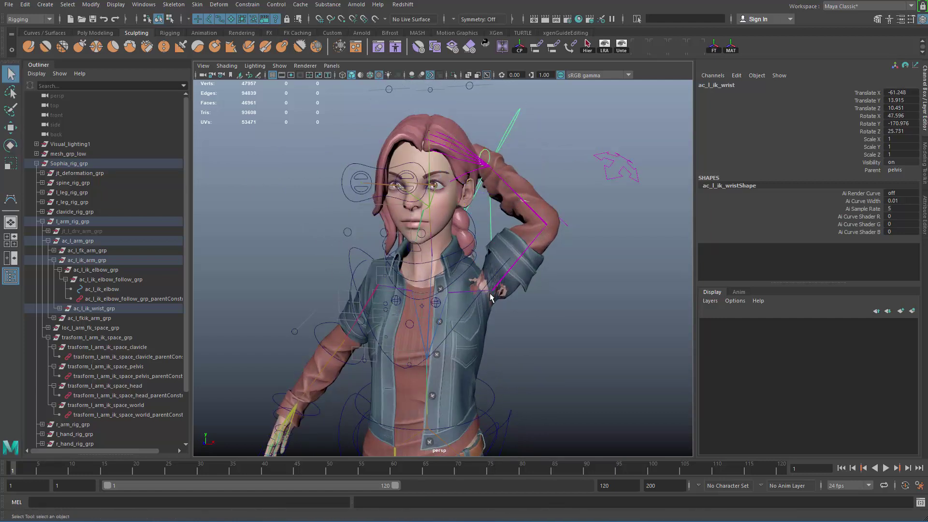
middle_click_drag(500, 319, 506, 338, "alt")
left_click_drag(504, 338, 503, 300, "alt")
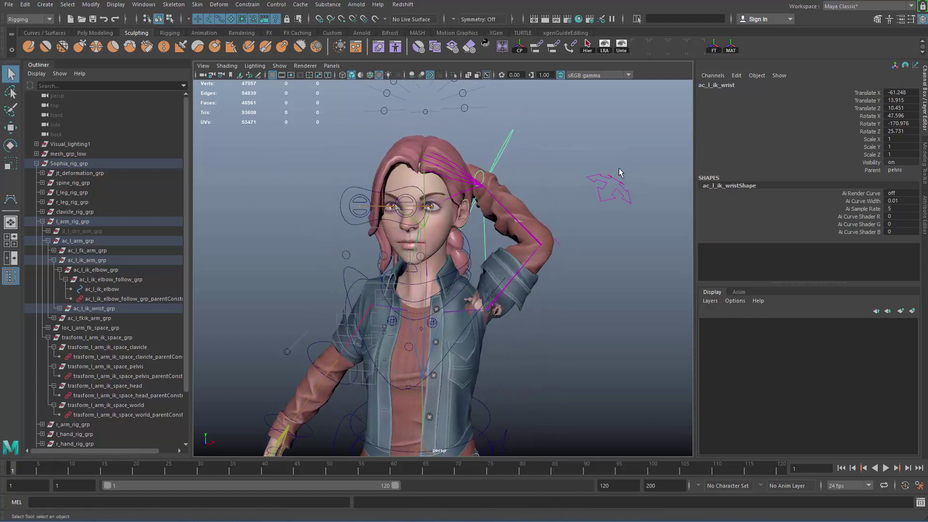
left_click(903, 170)
left_click(910, 199)
Rotate the head control to check that the hand behind the head follows it
right_click_drag(568, 302, 551, 309, "alt")
mouse_move(551, 309)
left_mouse_down("alt")
mouse_move(529, 320)
mouse_move(534, 308)
left_mouse_up("alt")
left_click(530, 320)
right_click_drag(483, 270, 535, 269, "alt")
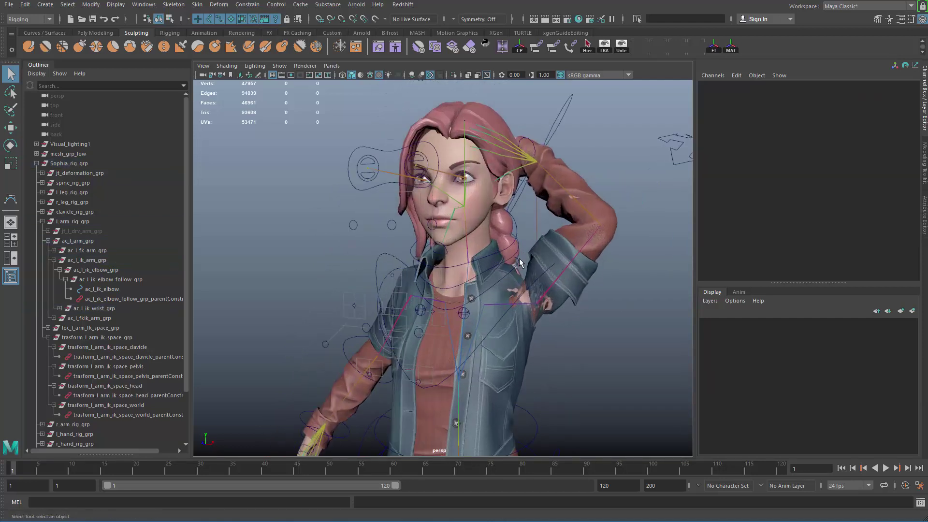
left_click(516, 229)
key("e")
mouse_move(496, 179)
left_mouse_down()
mouse_move(508, 197)
mouse_move(484, 170)
mouse_move(505, 190)
left_mouse_up()
Undo the head rotation, the head parenting and the raised-hand pose to restore the arm's rest position
key("ctrl+z")
key("ctrl+z")
key("ctrl+z")
key("ctrl+z")
key("ctrl+z")
key("ctrl+z")
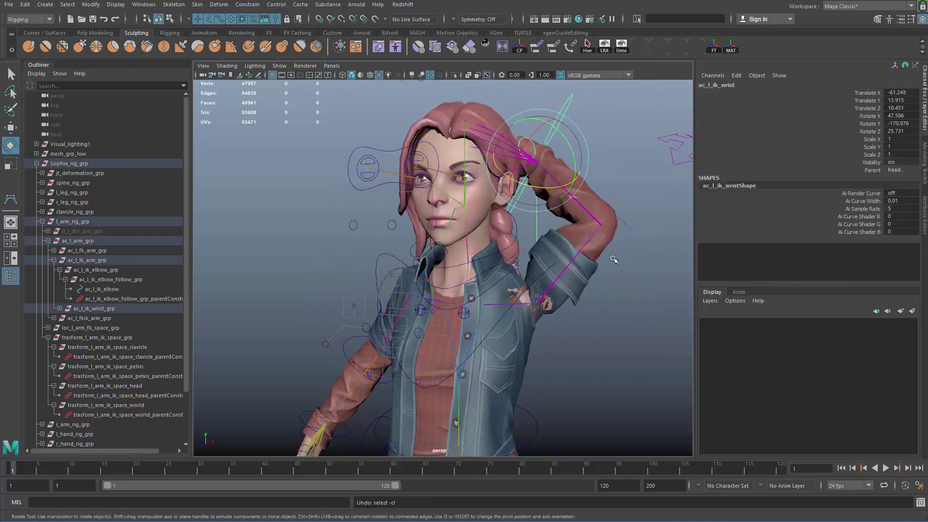
key("ctrl+z")
key("ctrl+z")
key("ctrl+z")
key("ctrl+z")
key("ctrl+z")
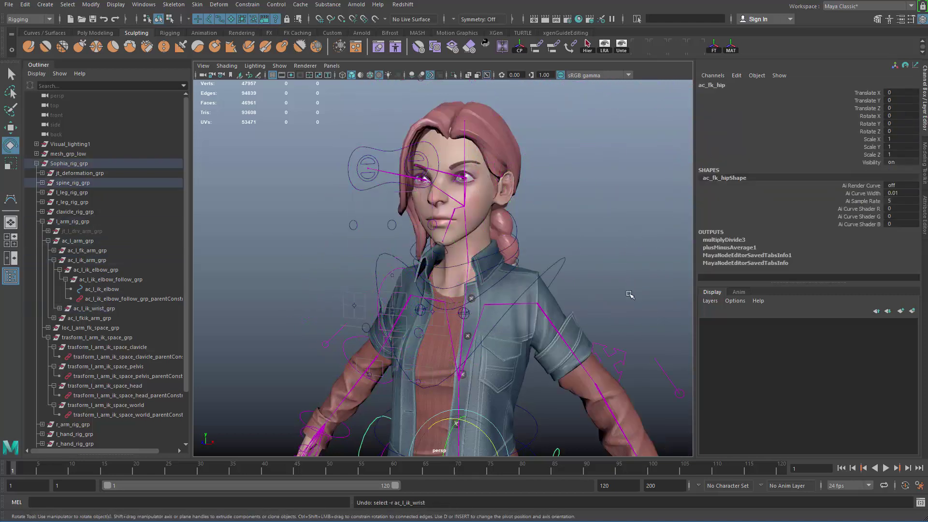
Select ac_l_ik_elbow and examine its Follow Wrist attribute with the left arm framed closely
right_click_drag(606, 323, 508, 386, "alt")
key("q")
middle_click_drag(492, 396, 422, 299, "alt")
right_click_drag(422, 299, 547, 298, "alt")
left_click(547, 298)
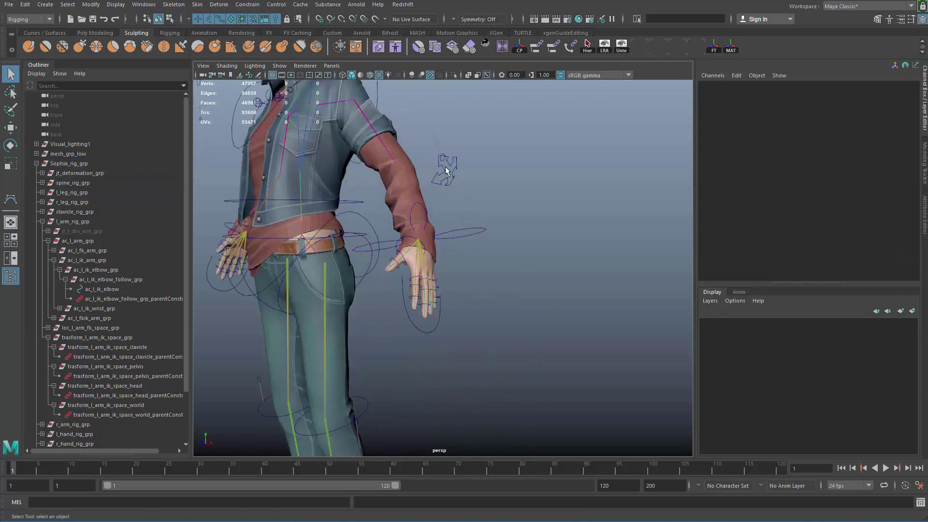
left_click(450, 176)
middle_click_drag(446, 214, 476, 256, "alt")
right_click_drag(476, 256, 535, 250, "alt")
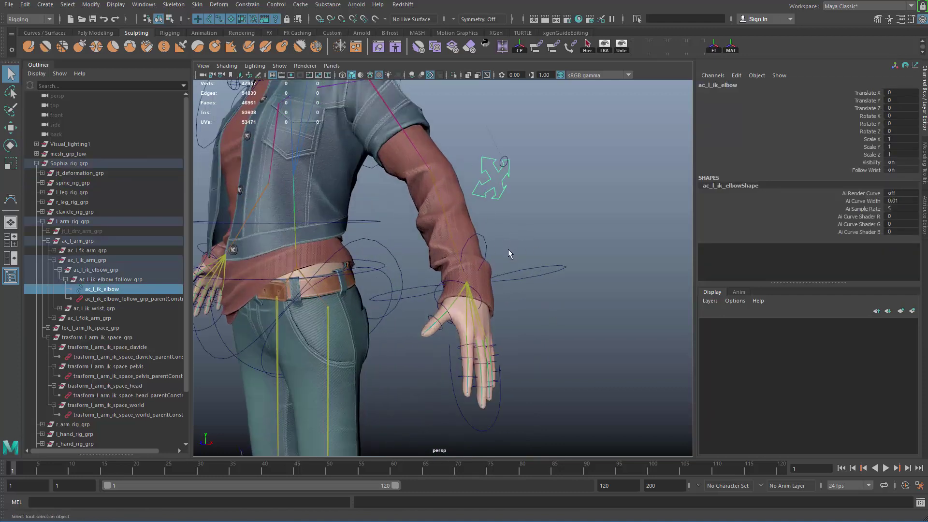
Try moving the ac_l_ik_elbow control freely with Follow Wrist on, and undo the move
left_click_drag(511, 244, 557, 290, "alt")
left_click(557, 290)
left_click_drag(546, 210, 502, 261)
key("w")
middle_click_drag(543, 239, 540, 232)
key("ctrl+z")
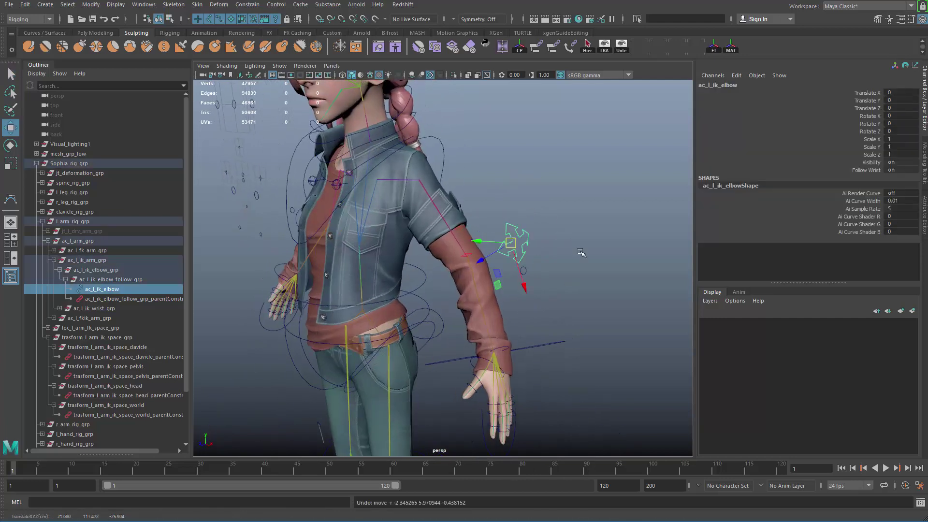
Highlight the elbow's Follow Wrist attribute and reselect the elbow control to inspect it around the arm
left_click(861, 171)
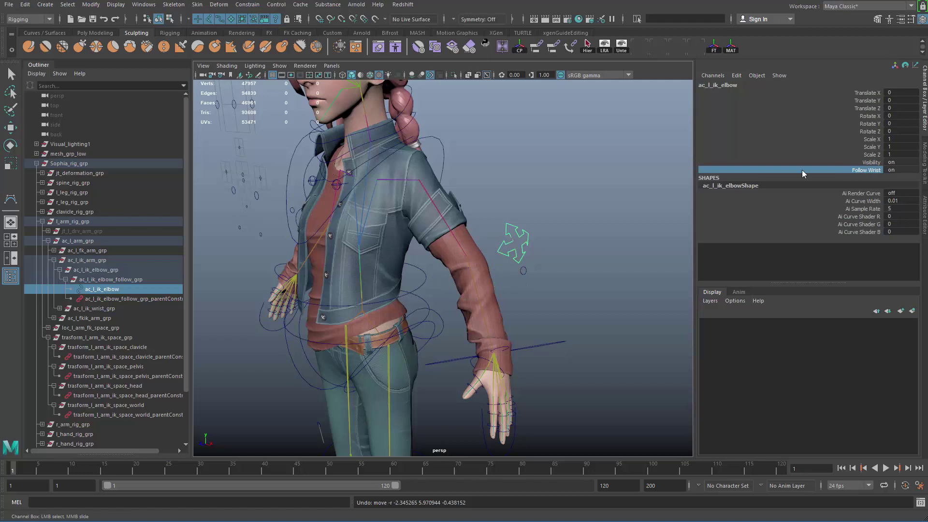
left_click_drag(547, 203, 510, 234)
key("w")
left_click_drag(547, 269, 416, 307, "alt")
key("ctrl+z")
left_click_drag(331, 265, 542, 262, "alt")
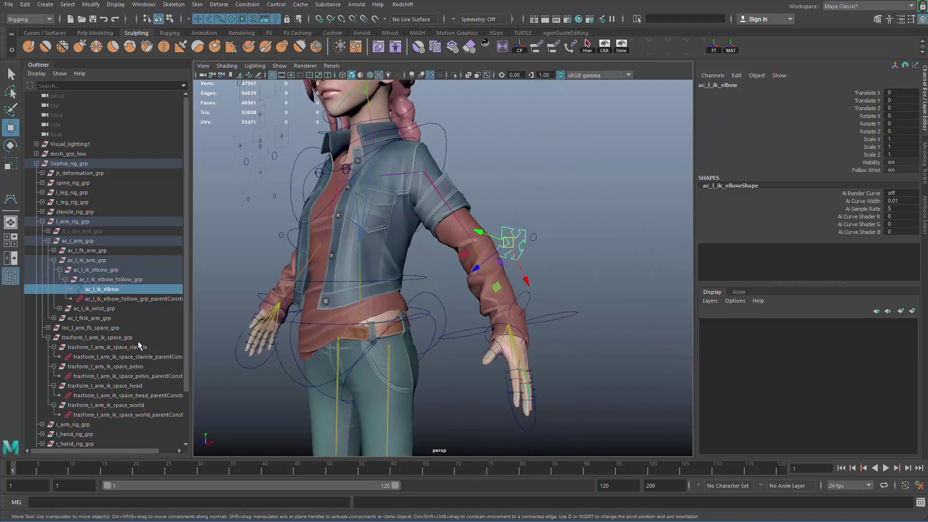
Select ac_l_ik_wrist, review its Parent space options, and clear the selection
left_click_drag(565, 323, 523, 386, "alt")
key("q")
left_click(575, 326)
left_click_drag(474, 281, 455, 264, "alt")
middle_click_drag(456, 264, 485, 299, "alt")
left_click_drag(485, 303, 490, 317, "alt")
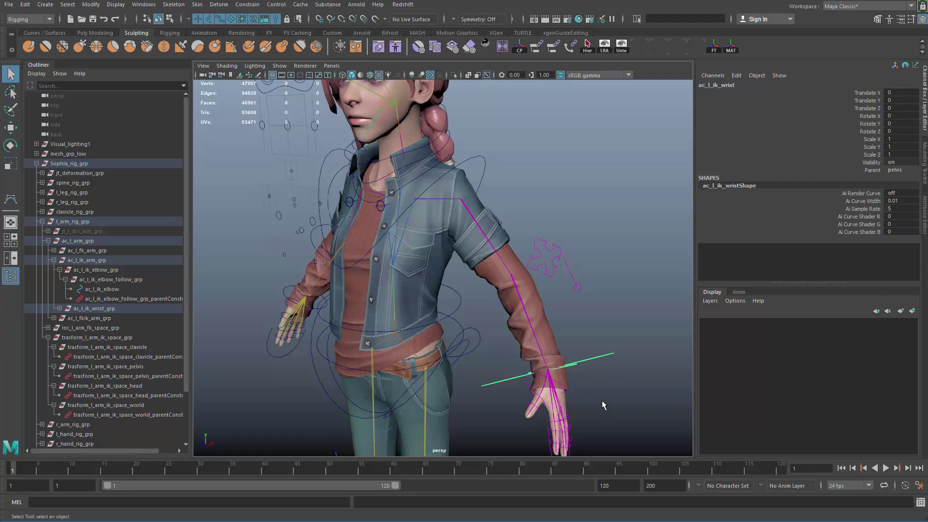
left_click(900, 169)
left_click(622, 323)
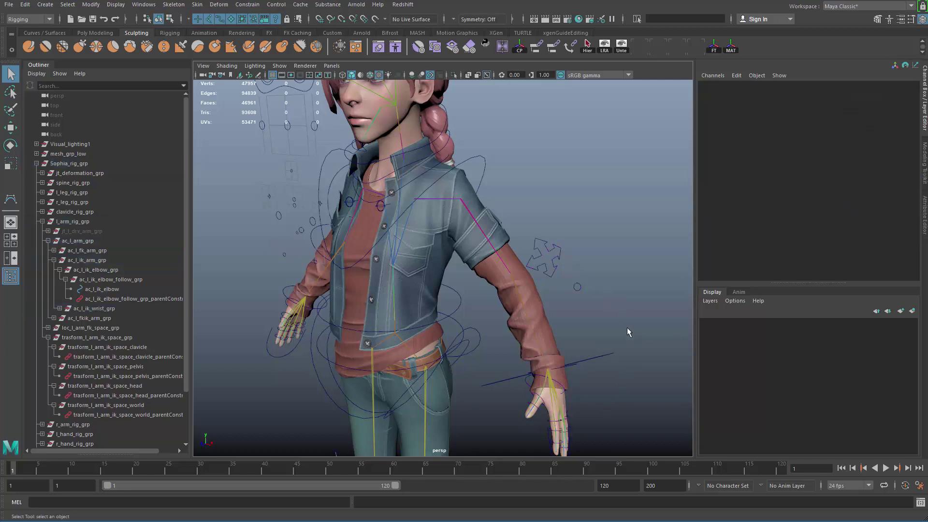
Select the left wrist IK control and examine the arm rig around it from several angles and distances
left_click(596, 357)
right_click_drag(591, 351, 455, 369, "alt")
left_click_drag(454, 369, 504, 379, "alt")
middle_click_drag(504, 379, 512, 339, "alt")
left_click_drag(513, 338, 518, 326, "alt")
right_click_drag(518, 326, 516, 327, "alt")
left_click_drag(516, 327, 480, 321, "alt")
right_click_drag(480, 321, 502, 326, "alt")
middle_click_drag(503, 327, 527, 331, "alt")
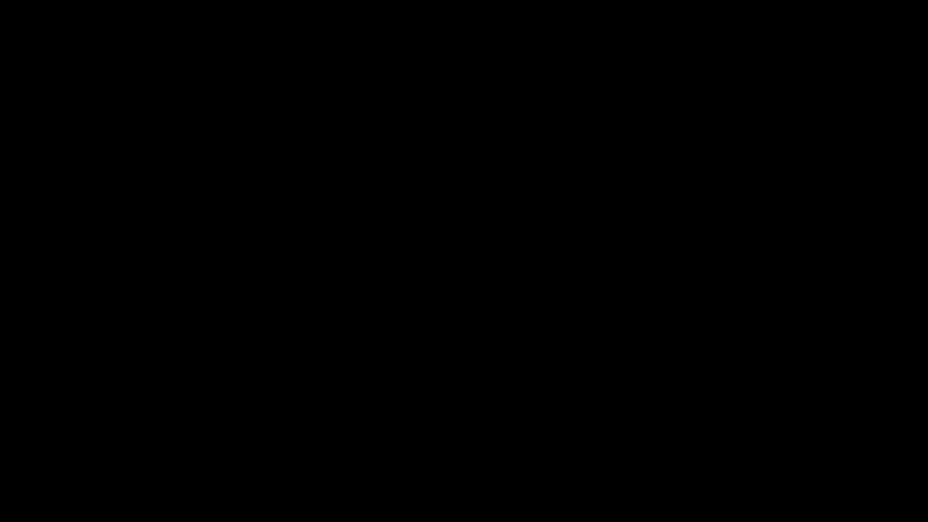